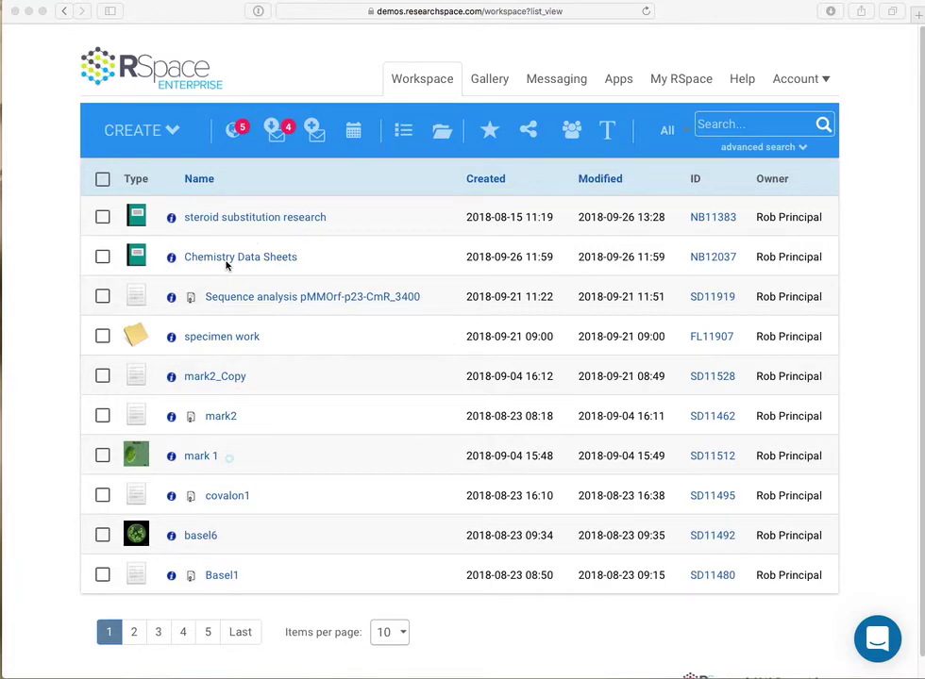
- Open the Chemistry Data Sheets notebook and page back through its entries to Tetrahydrocortisone
{"action": "left_click", "coordinate": [137, 258]}
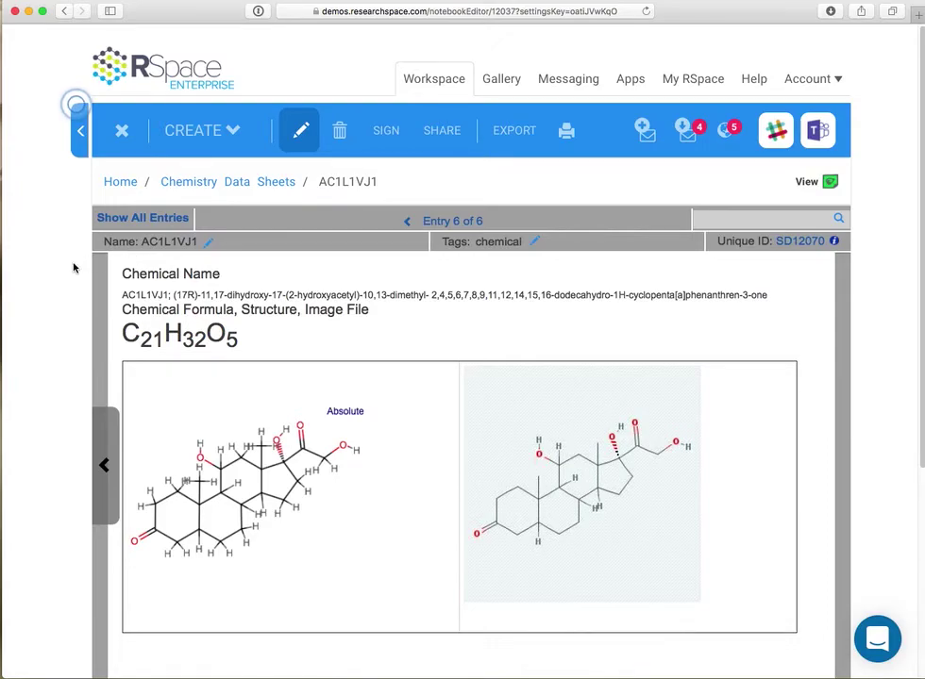
{"action": "left_click", "coordinate": [111, 462]}
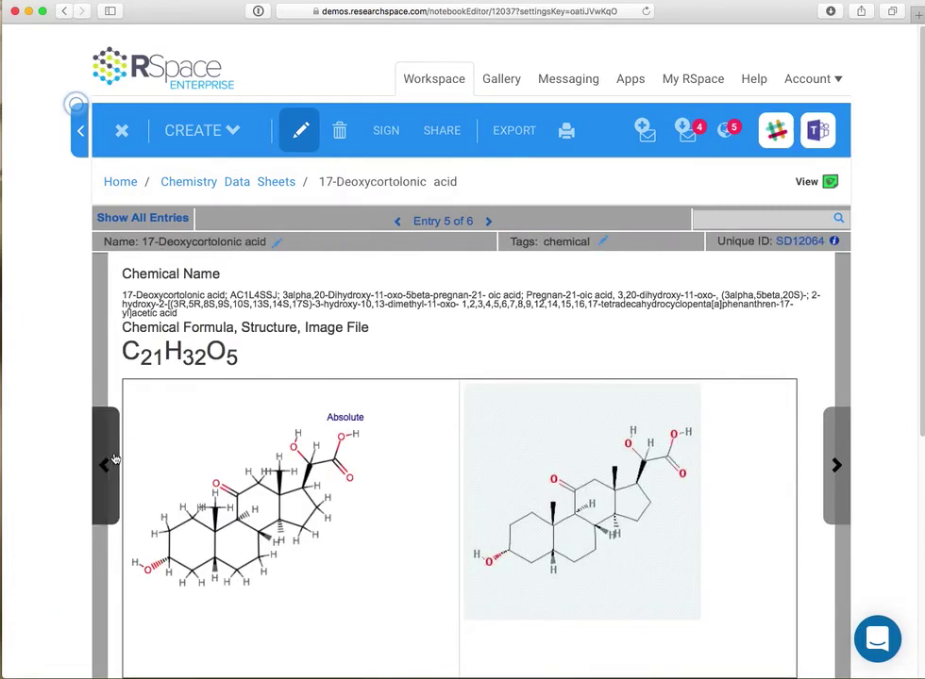
{"action": "left_click", "coordinate": [113, 476]}
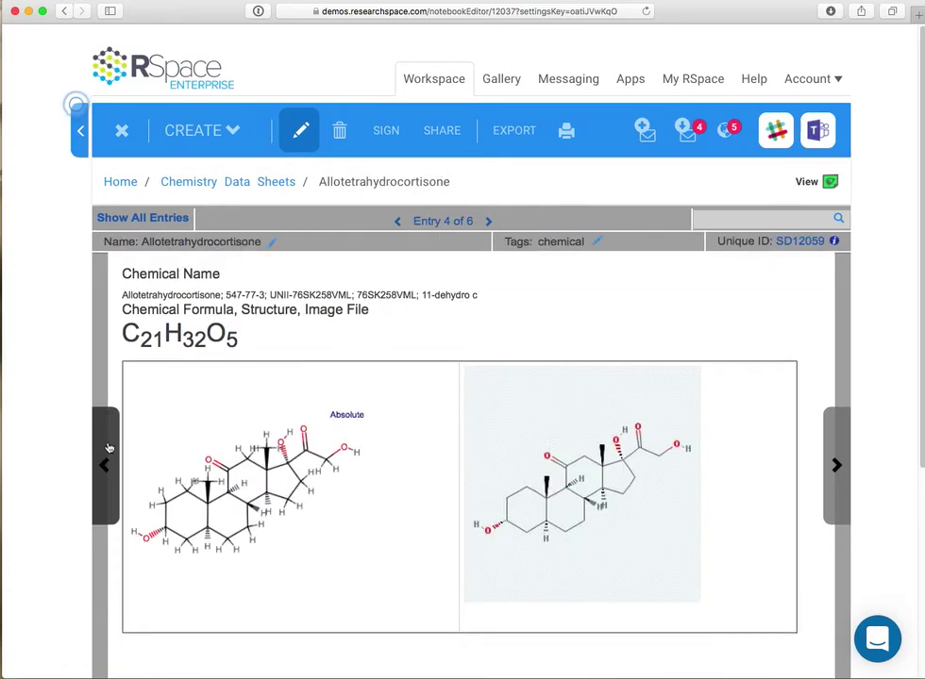
{"action": "left_click", "coordinate": [114, 457]}
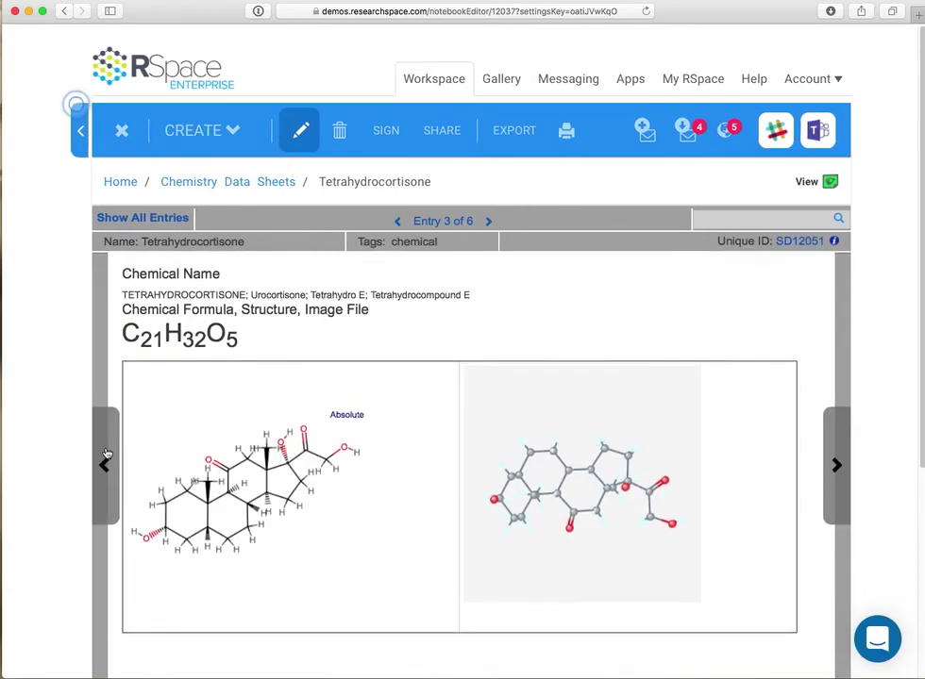
- View the PubChem datasheet PDF attached to the Tetrahydrocortisone entry, read the compound summary, and return to the entry
{"action": "scroll", "coordinate": [745, 426], "scroll_direction": "down", "scroll_amount": 5}
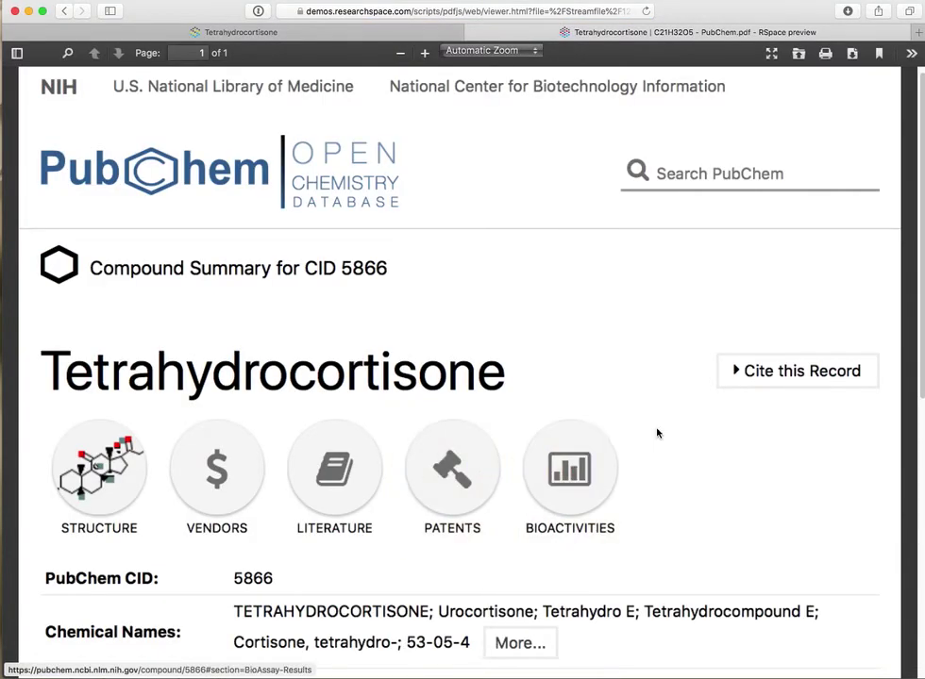
{"action": "scroll", "coordinate": [725, 432], "scroll_direction": "down", "scroll_amount": 7}
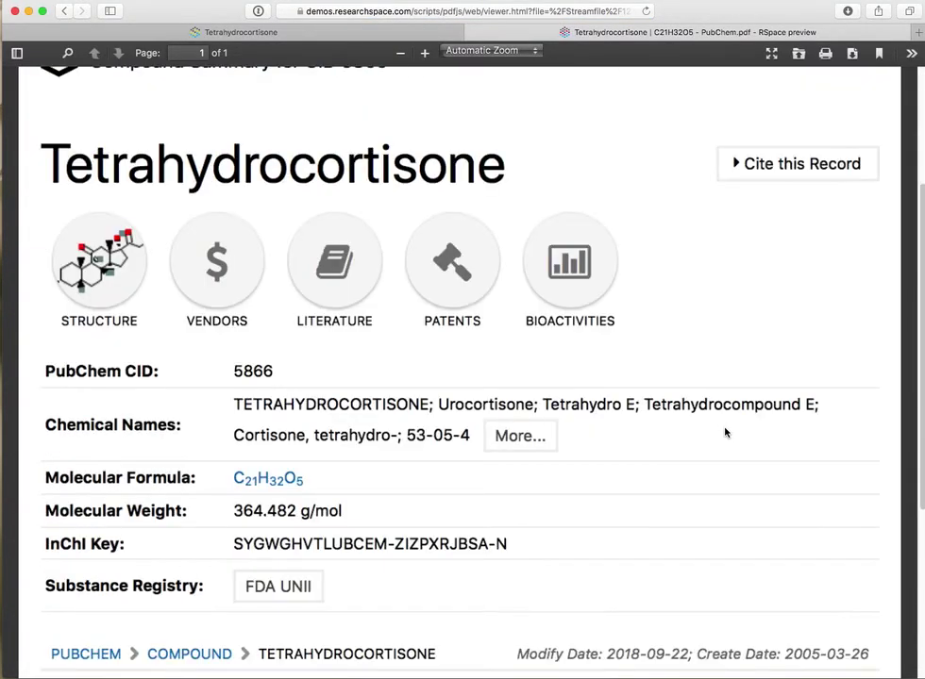
{"action": "scroll", "coordinate": [725, 433], "scroll_direction": "up", "scroll_amount": 4}
{"action": "scroll", "coordinate": [727, 396], "scroll_direction": "up", "scroll_amount": 3}
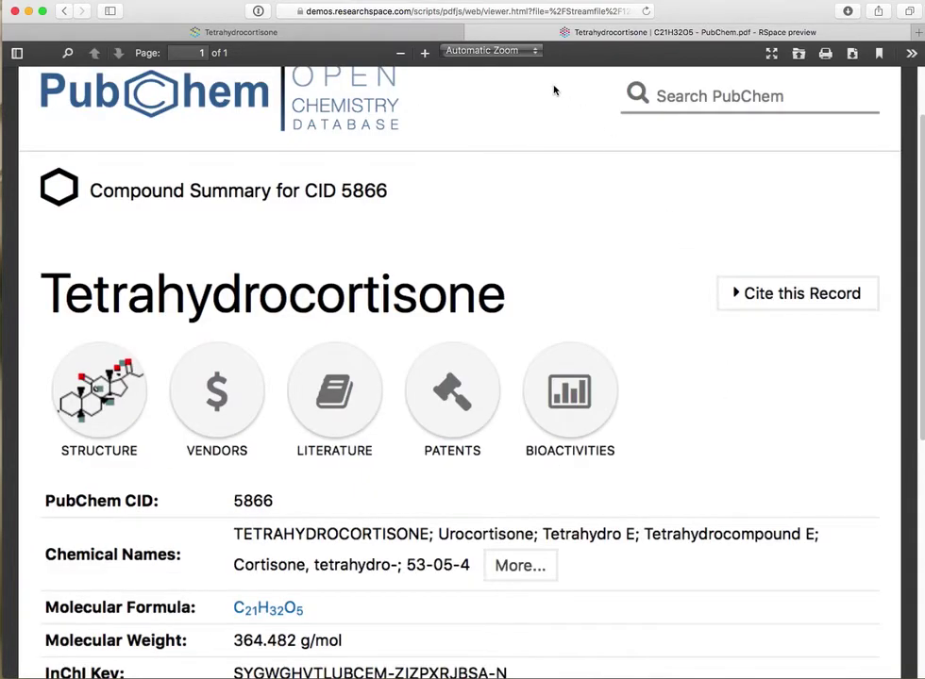
{"action": "left_click", "coordinate": [473, 36]}
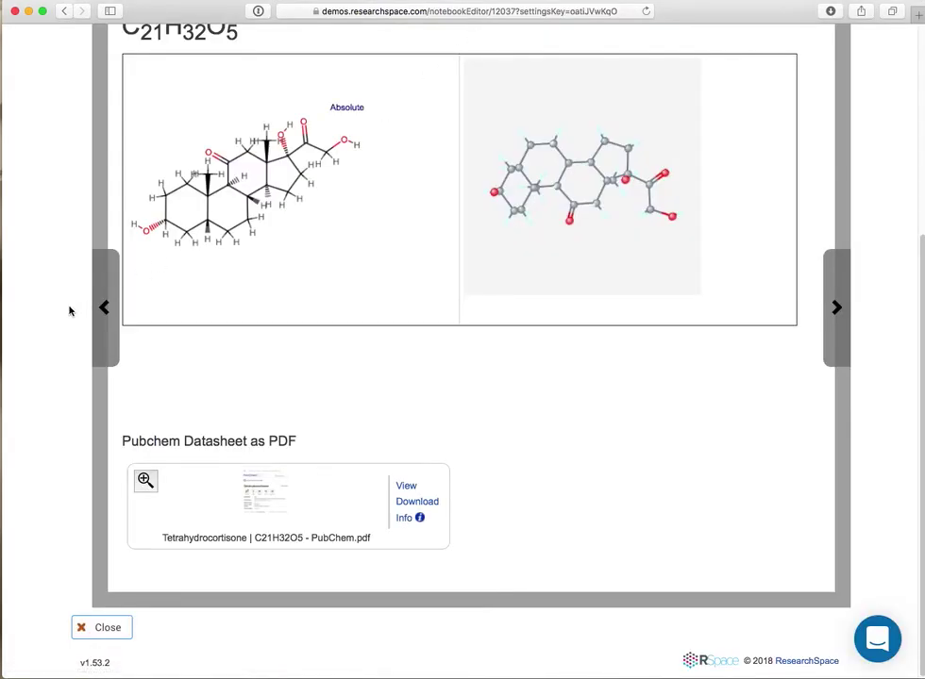
{"action": "scroll", "coordinate": [68, 309], "scroll_direction": "up", "scroll_amount": 5}
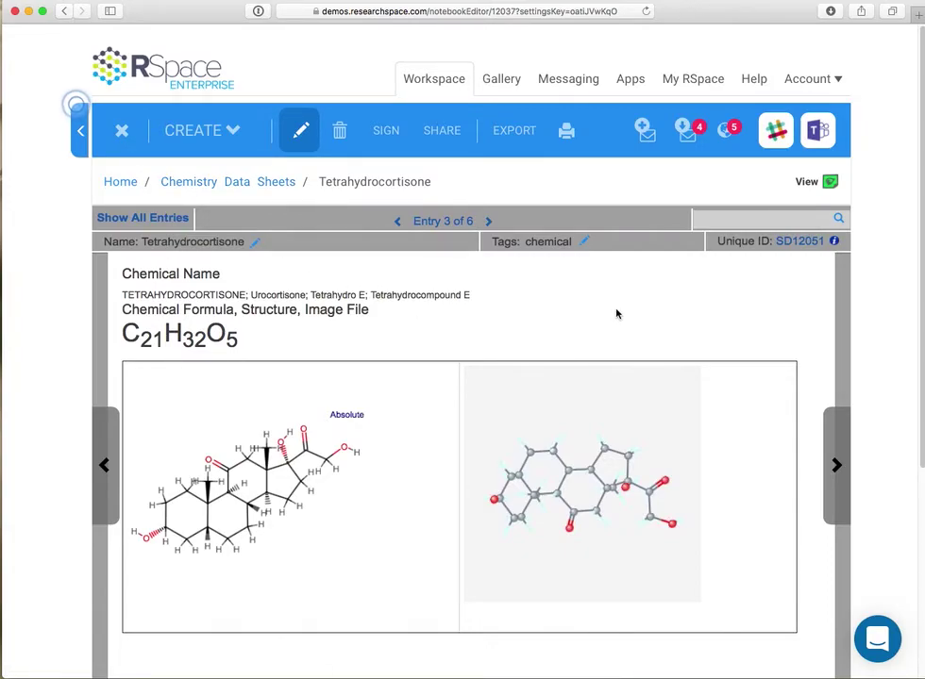
- Start a new notebook entry from a template, filtering templates by "chem" and choosing Chemical Data Sheet template
{"action": "left_click", "coordinate": [227, 137]}
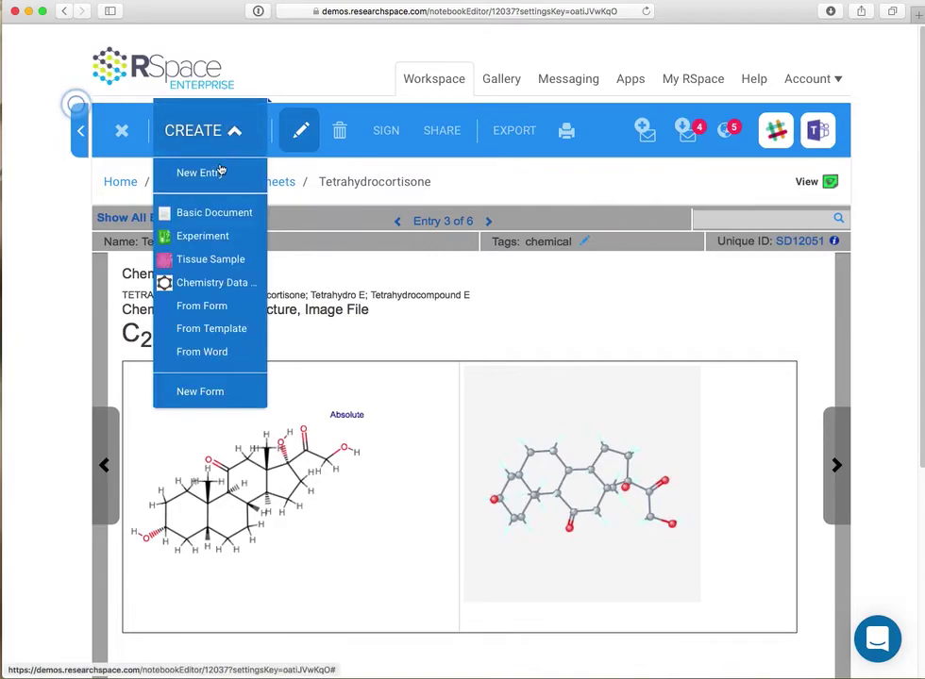
{"action": "left_click", "coordinate": [203, 328]}
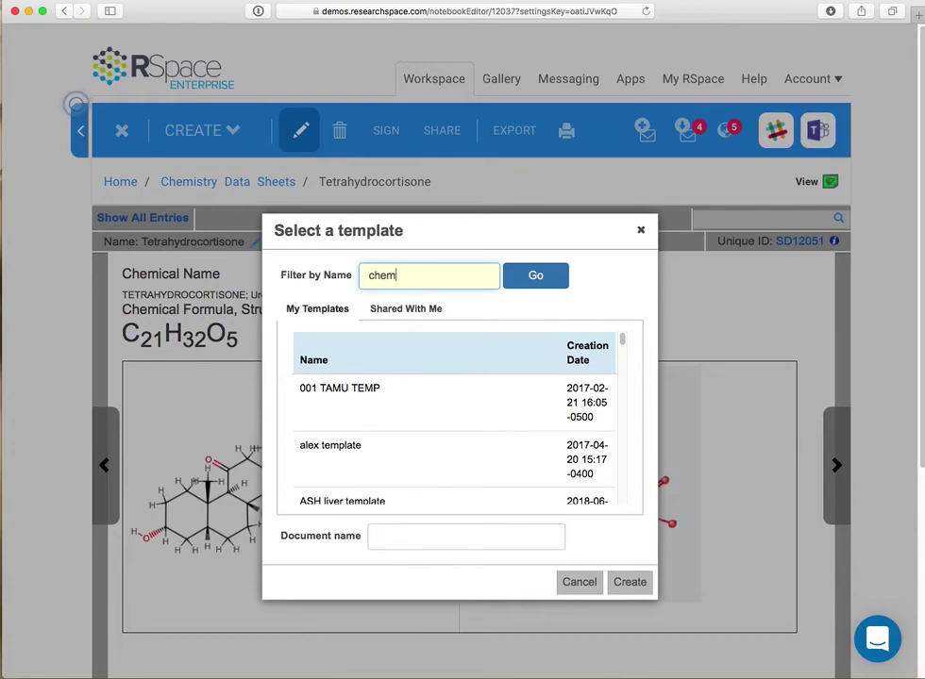
{"action": "left_click", "coordinate": [525, 286]}
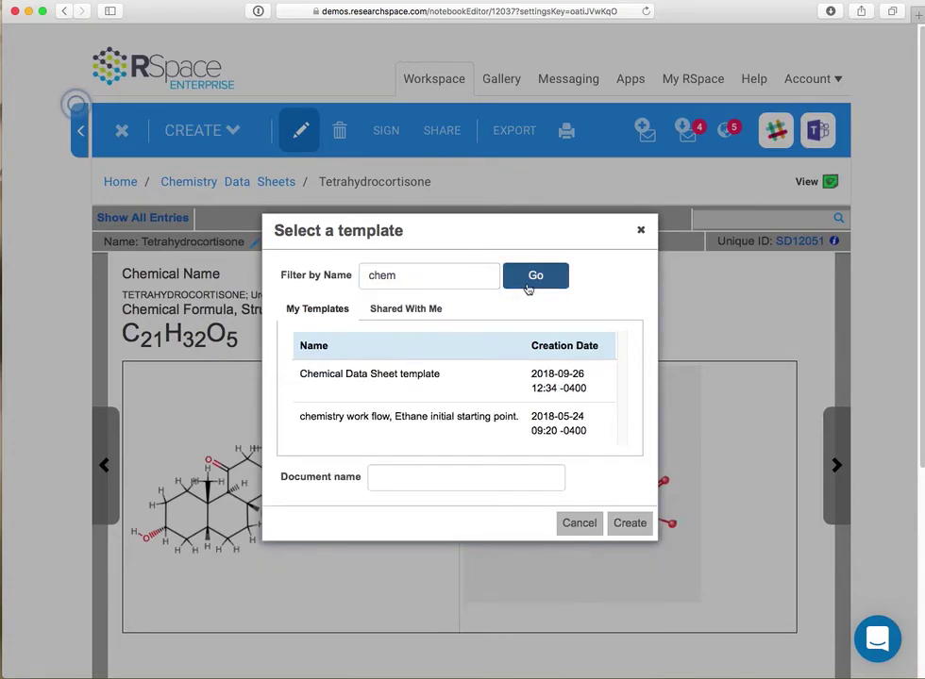
{"action": "left_click", "coordinate": [361, 378]}
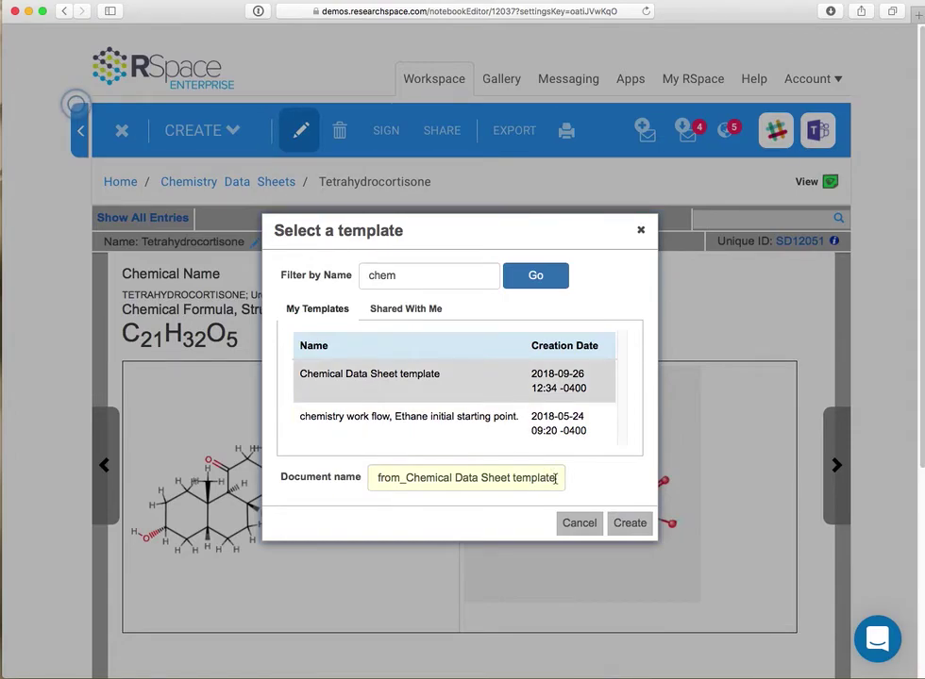
- Replace the suggested document name with 11-Ketopregnanetriol and create the entry
{"action": "left_click_drag", "start_coordinate": [557, 479], "coordinate": [373, 481]}
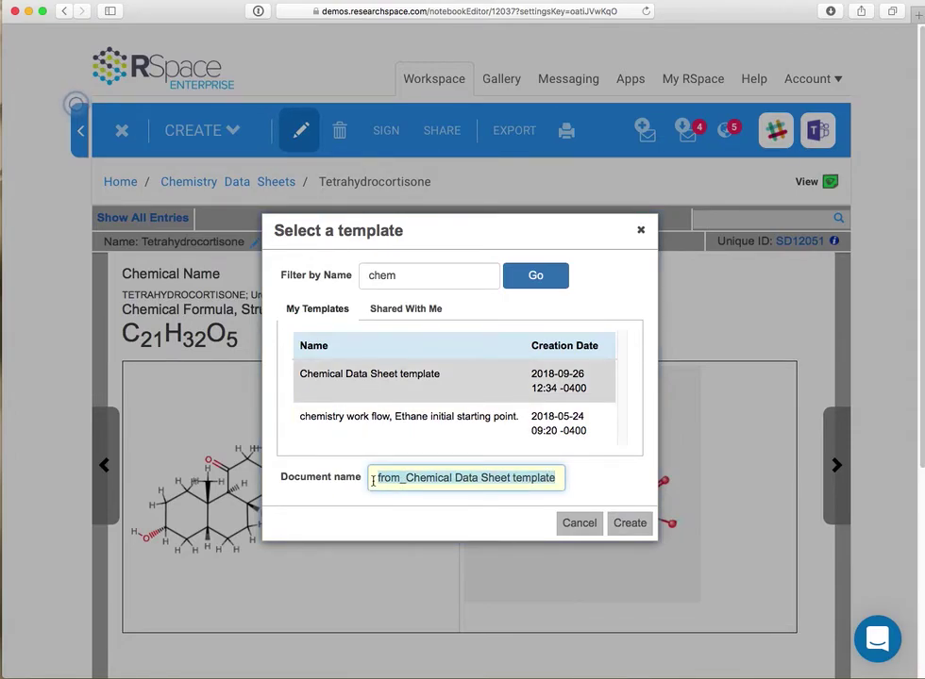
{"action": "key", "text": "BackSpace"}
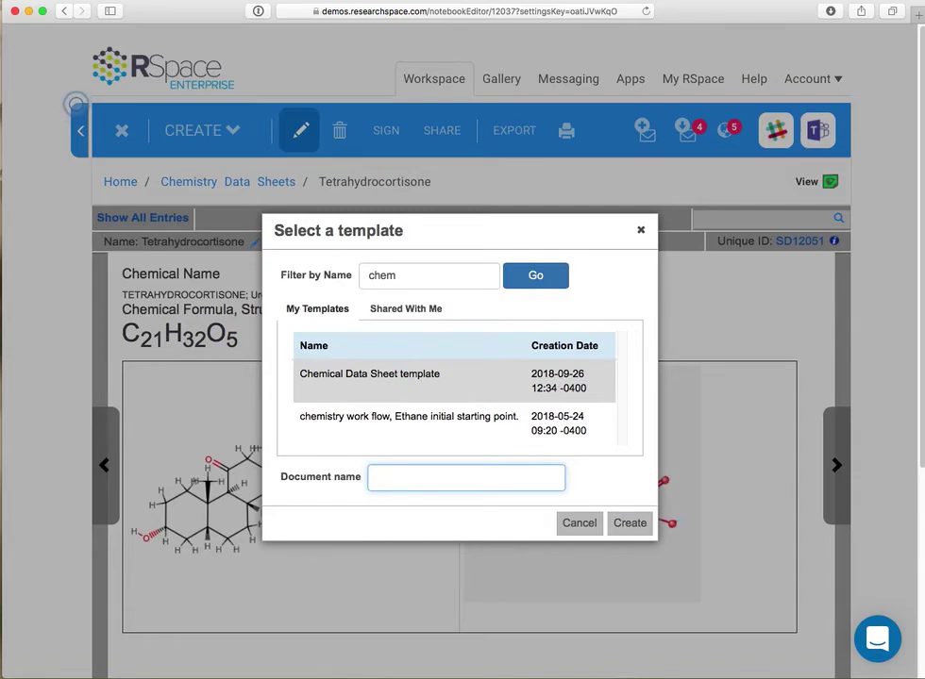
{"action": "key", "text": "super+Tab"}
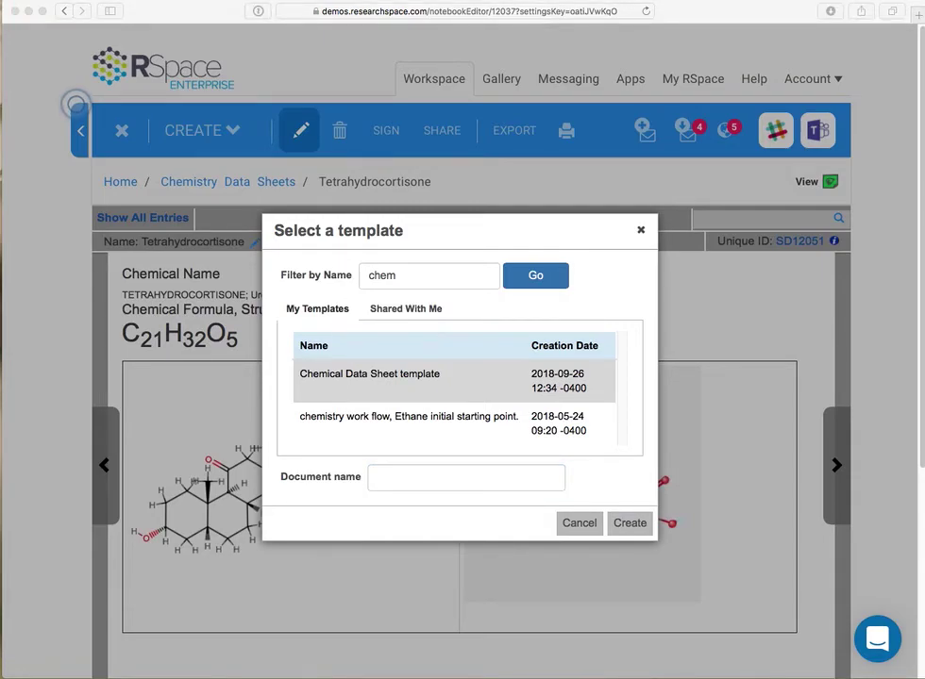
{"action": "left_click", "coordinate": [419, 472]}
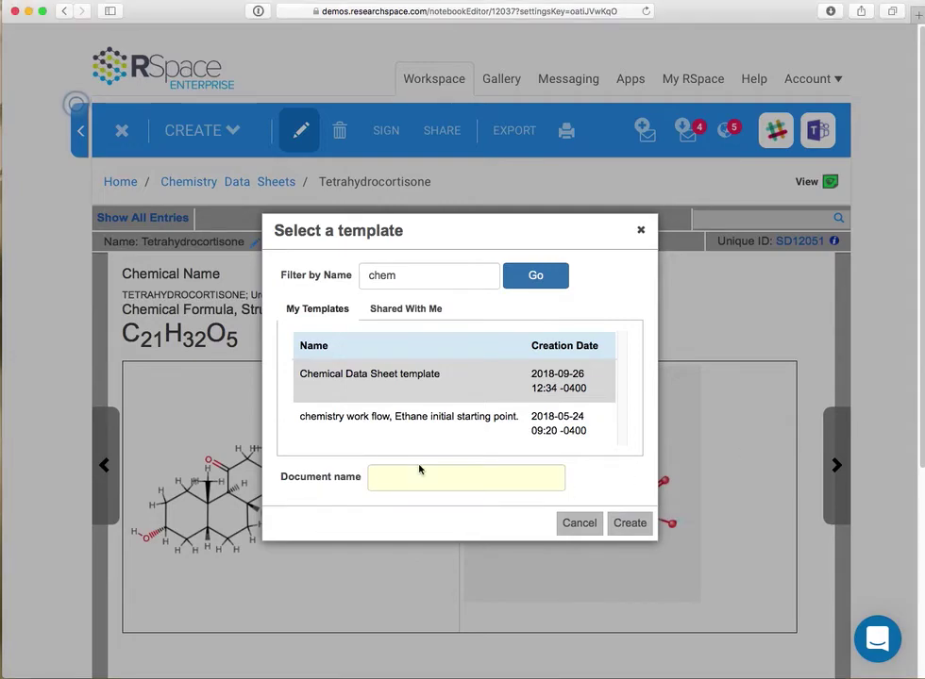
{"action": "type", "text": "11-Ketopregnanetriol"}
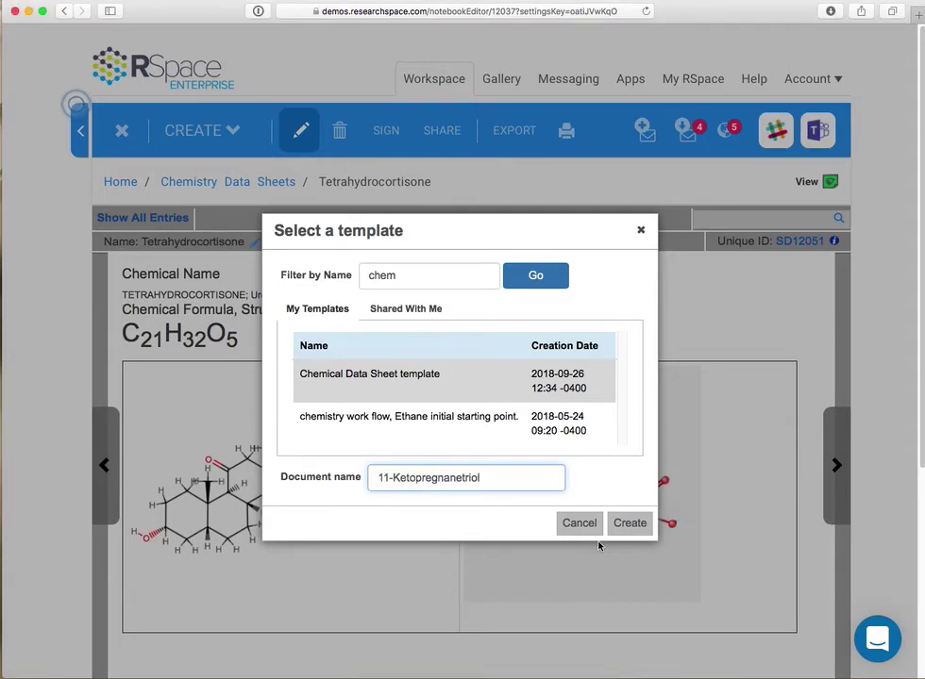
{"action": "left_click", "coordinate": [629, 524]}
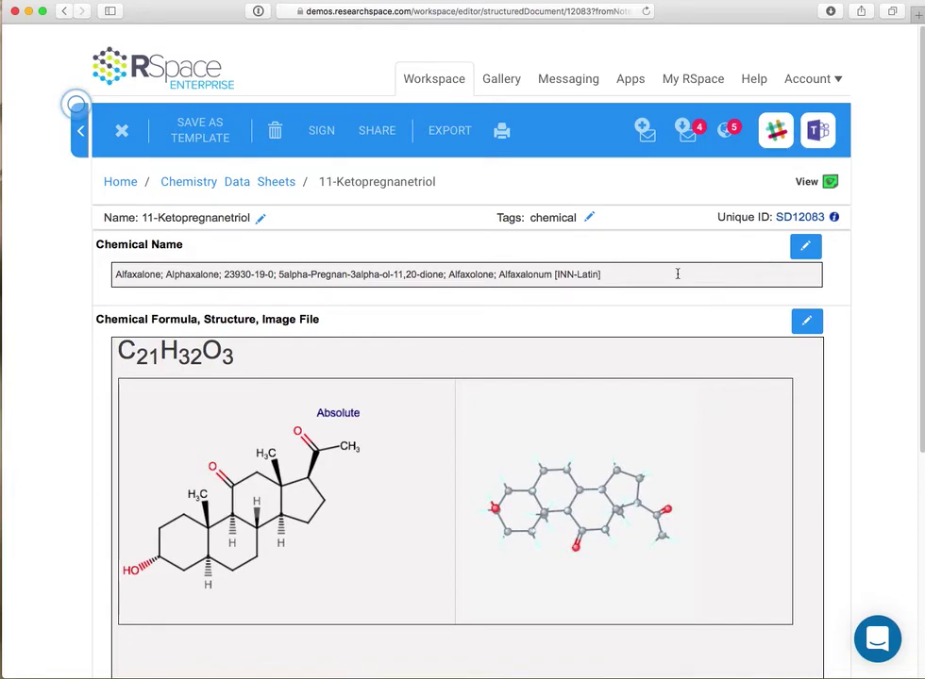
- Replace the Chemical Name text with the chemical names copied from the 11-Ketopregnanetriol PubChem PDF and save the entry
{"action": "left_click", "coordinate": [803, 250]}
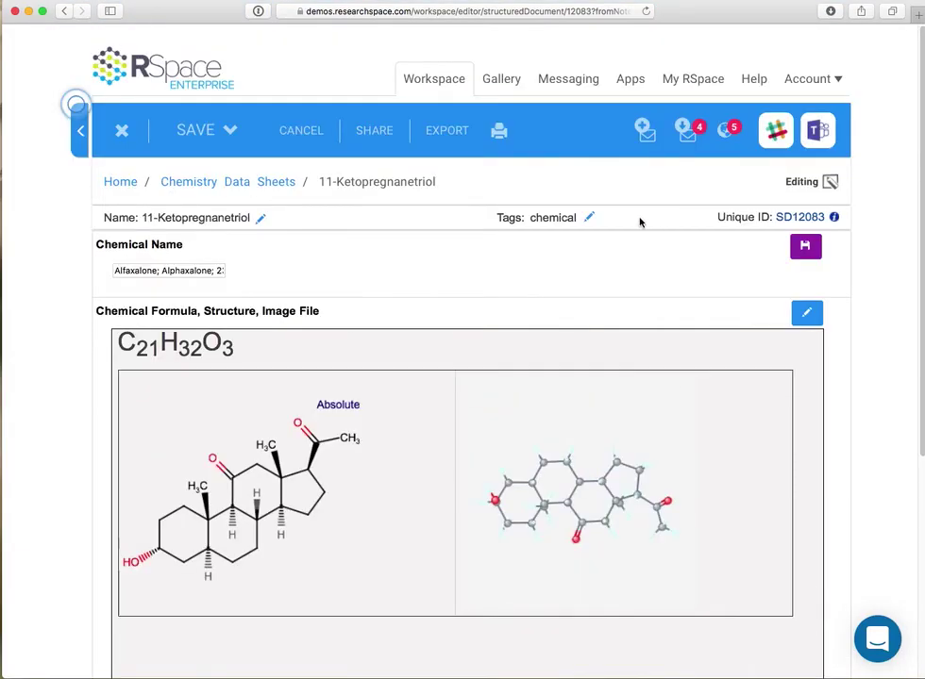
{"action": "triple_click", "coordinate": [194, 269]}
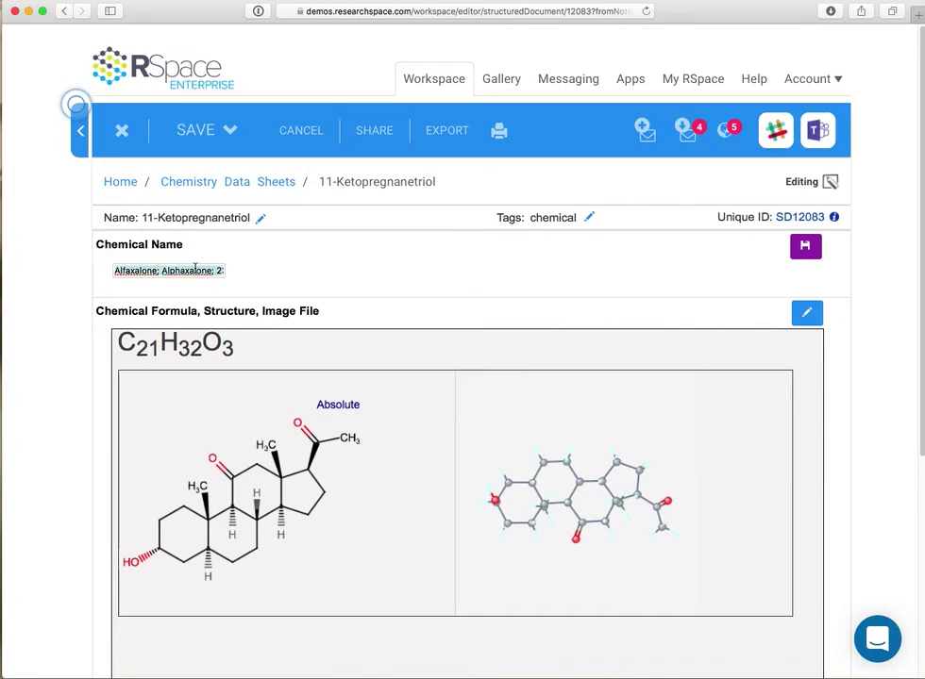
{"action": "key", "text": "BackSpace"}
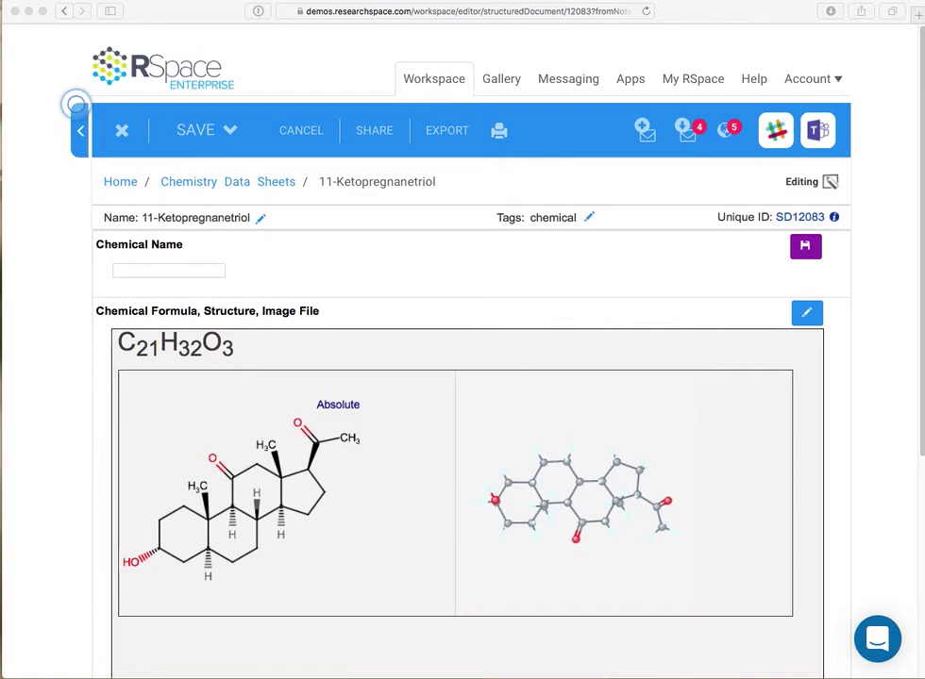
{"action": "scroll", "coordinate": [750, 281], "scroll_direction": "up", "scroll_amount": 3}
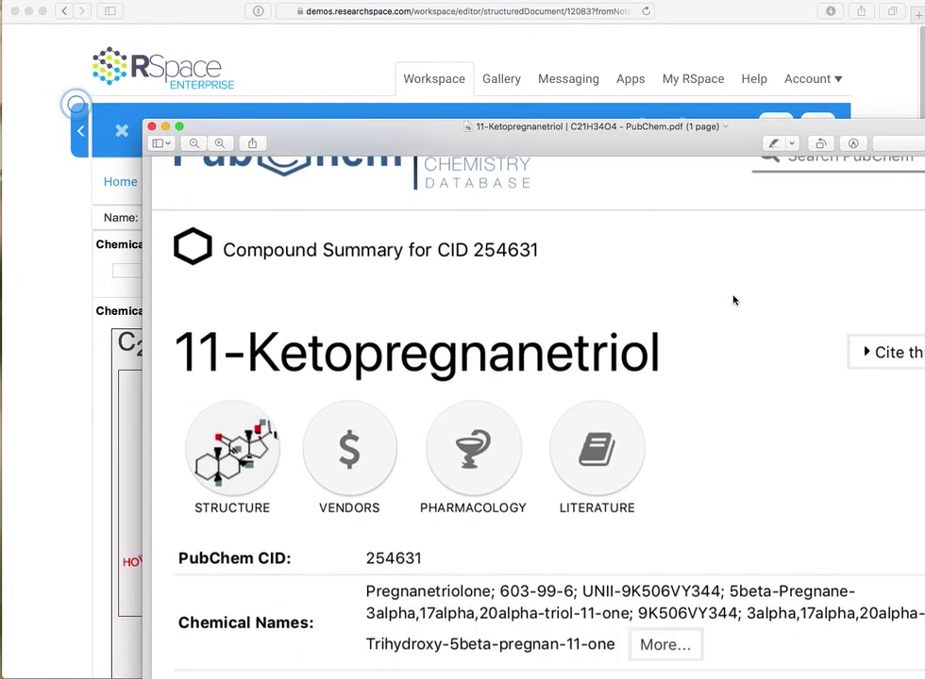
{"action": "scroll", "coordinate": [722, 355], "scroll_direction": "down", "scroll_amount": 2}
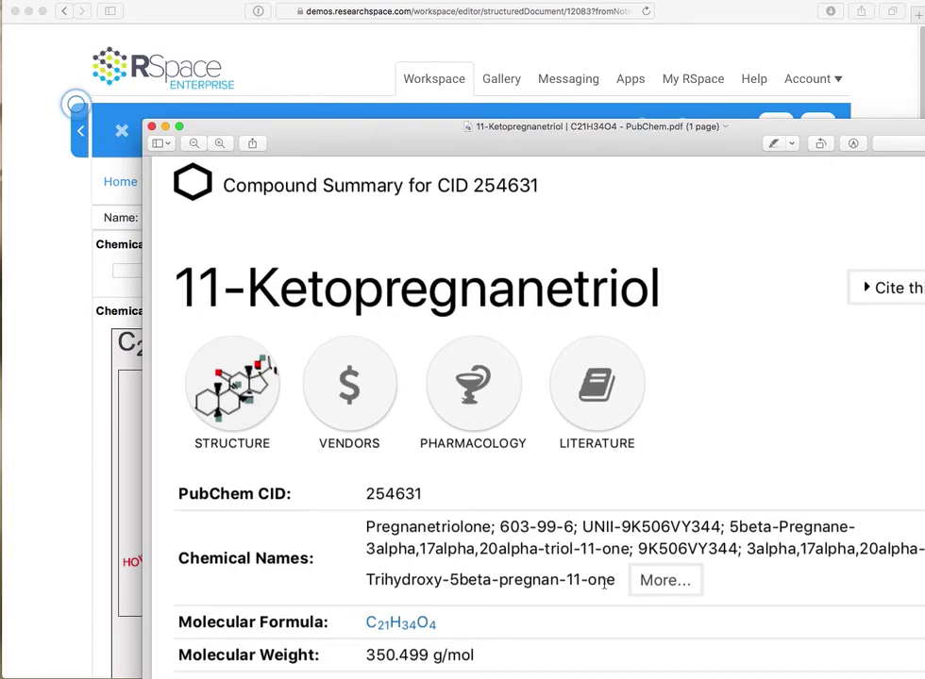
{"action": "left_click_drag", "start_coordinate": [616, 580], "coordinate": [357, 527]}
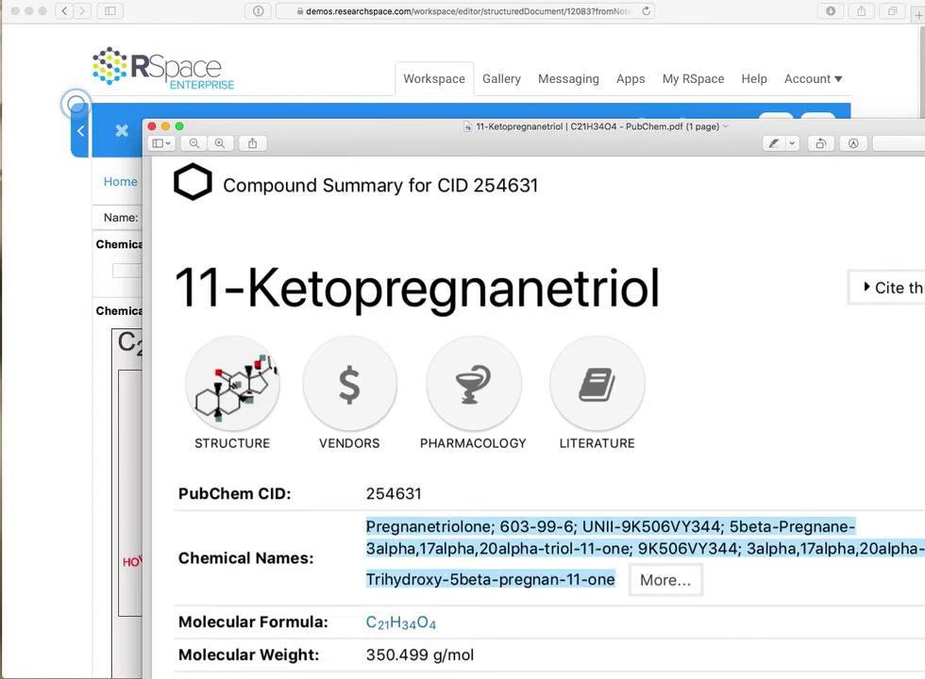
{"action": "key", "text": "super+Tab"}
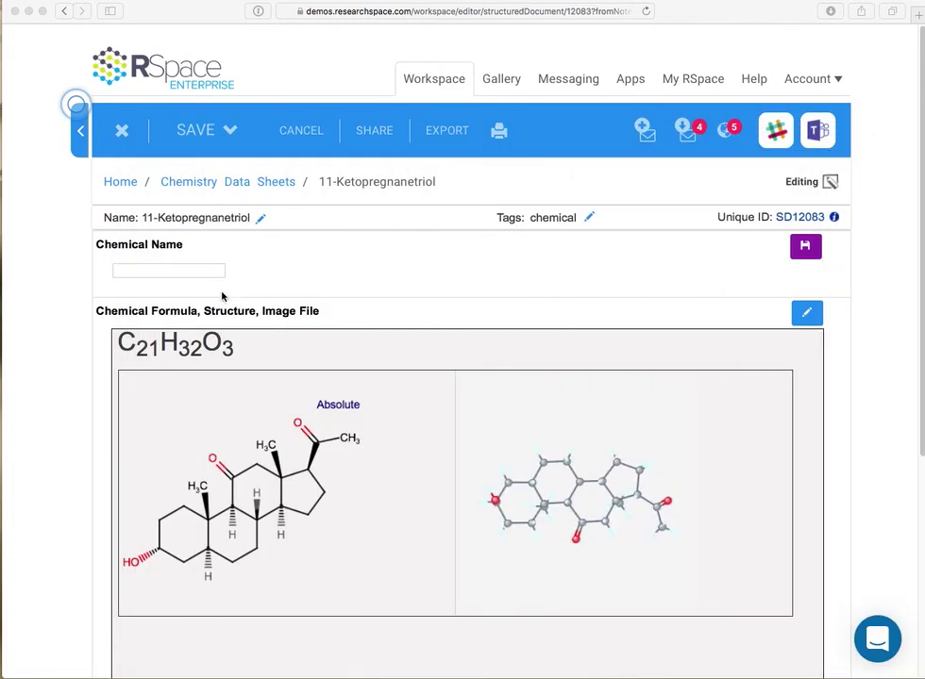
{"action": "left_click", "coordinate": [163, 274]}
{"action": "key", "text": "super+v"}
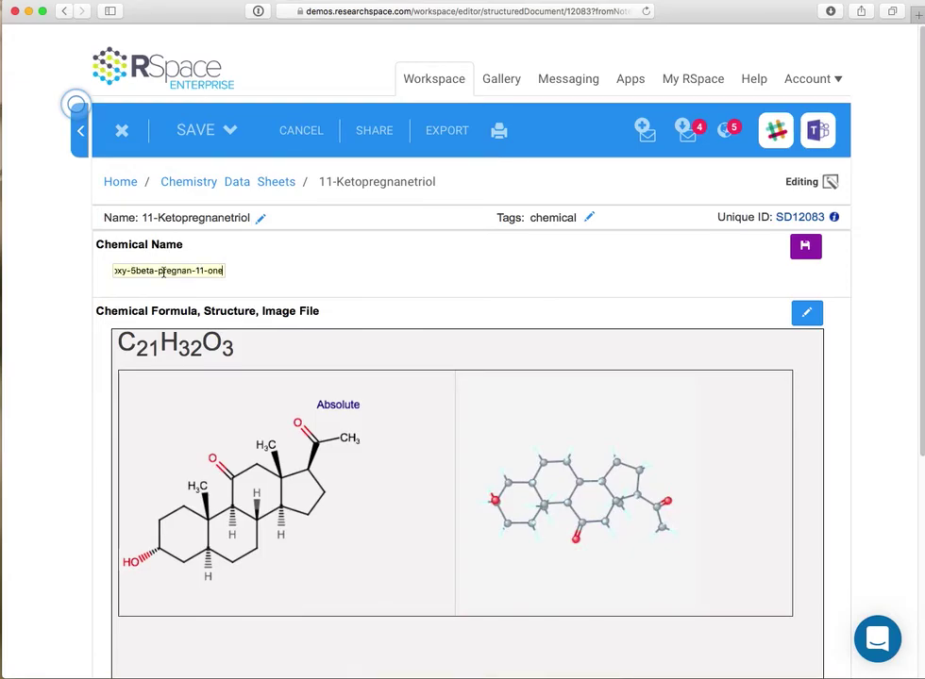
{"action": "left_click", "coordinate": [806, 246]}
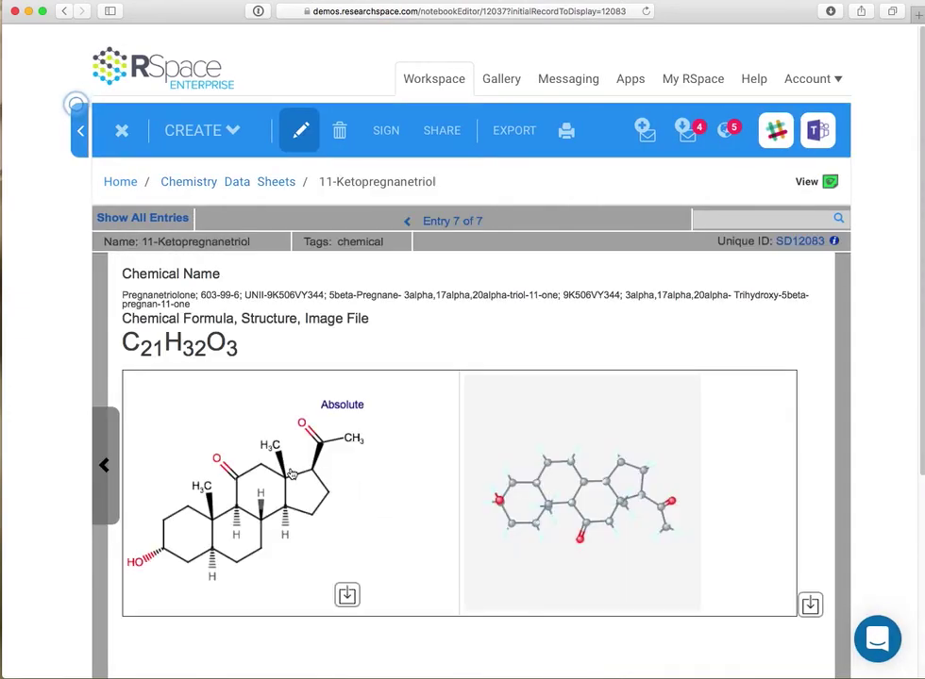
- Review the 11-Ketopregnanetriol entry's formula, structure images and PubChem datasheet, then close the enlarged structure image
{"action": "scroll", "coordinate": [573, 489], "scroll_direction": "down", "scroll_amount": 1}
{"action": "scroll", "coordinate": [572, 489], "scroll_direction": "down", "scroll_amount": 2}
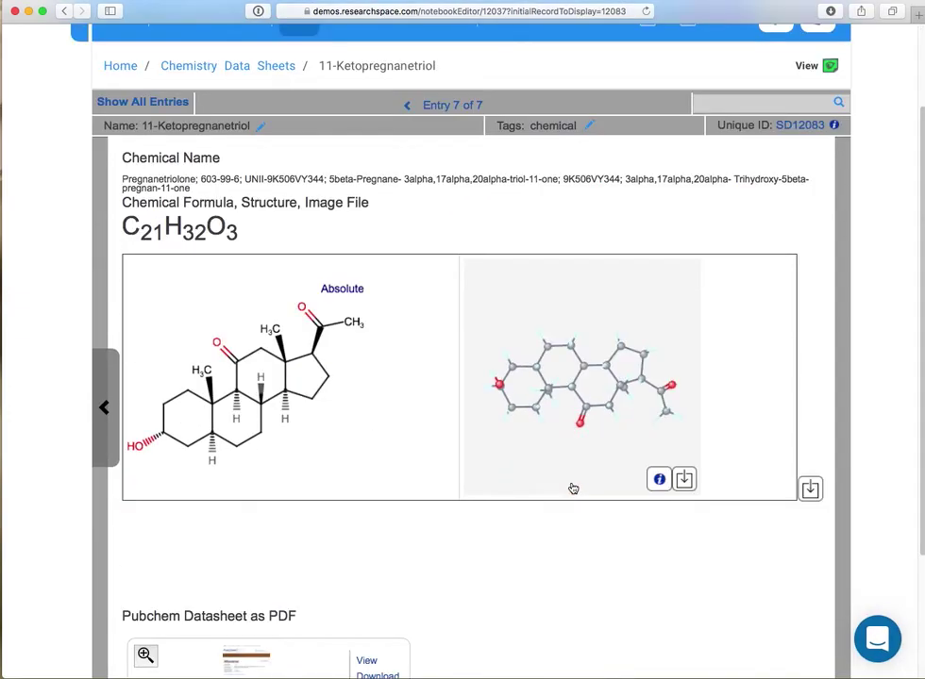
{"action": "scroll", "coordinate": [572, 488], "scroll_direction": "down", "scroll_amount": 4}
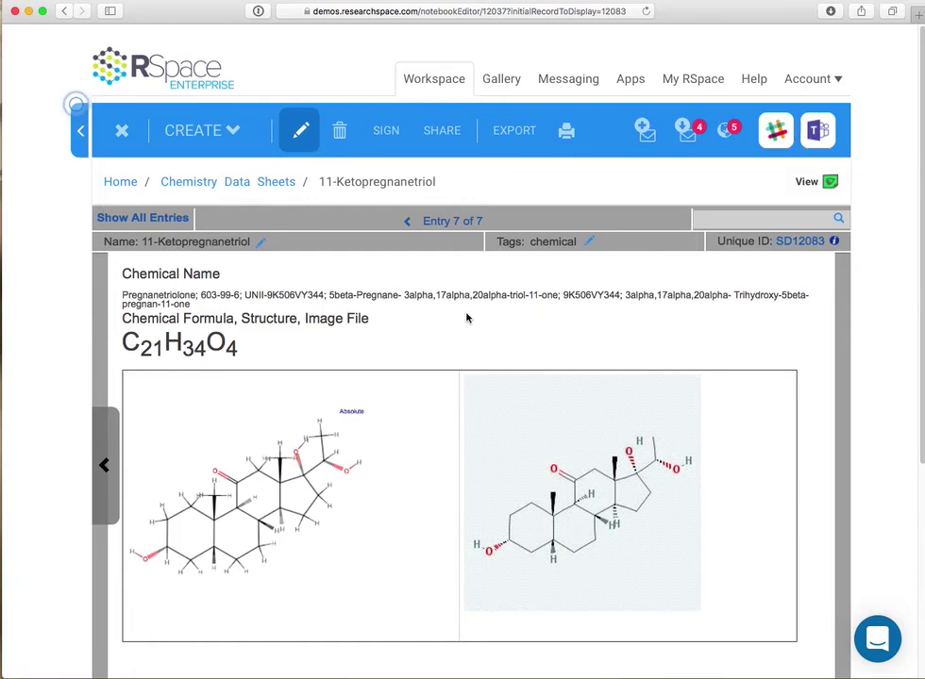
{"action": "scroll", "coordinate": [415, 326], "scroll_direction": "down", "scroll_amount": 1}
{"action": "scroll", "coordinate": [255, 340], "scroll_direction": "down", "scroll_amount": 8}
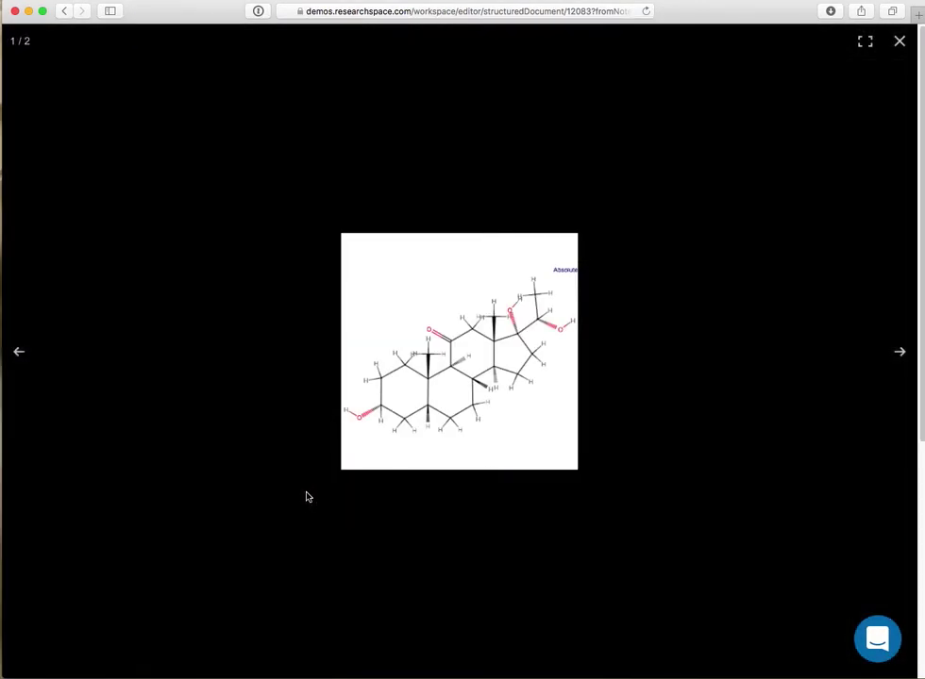
{"action": "left_click", "coordinate": [899, 41]}
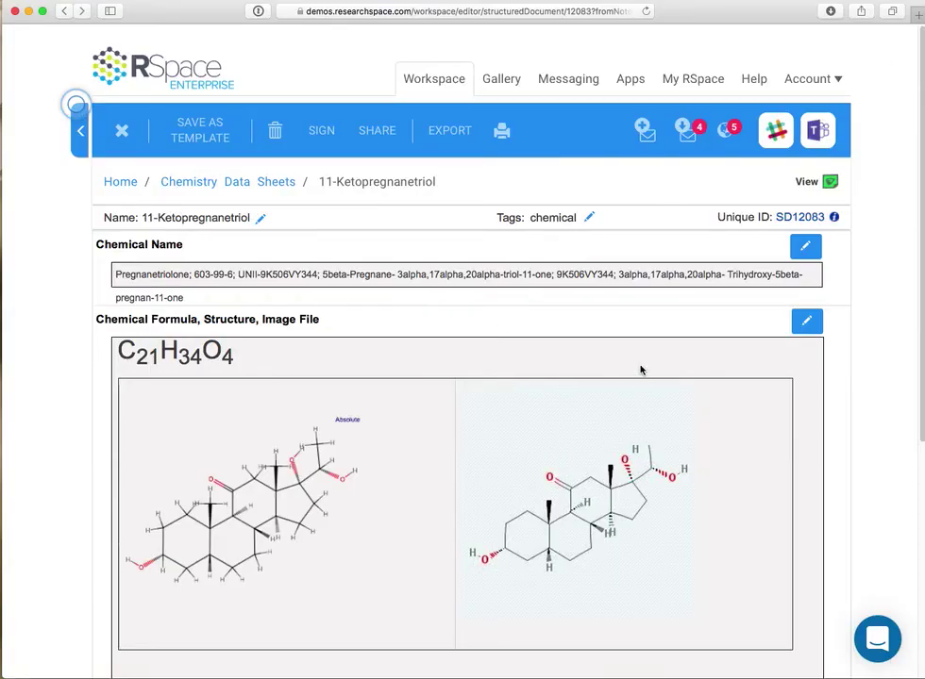
- Edit the structure drawing in the Chemical Formula field, adding a carbon to the ring carbon above the leftmost hydroxyl-bearing carbon, and insert the modified structure
{"action": "left_click", "coordinate": [809, 320]}
{"action": "left_click", "coordinate": [283, 314]}
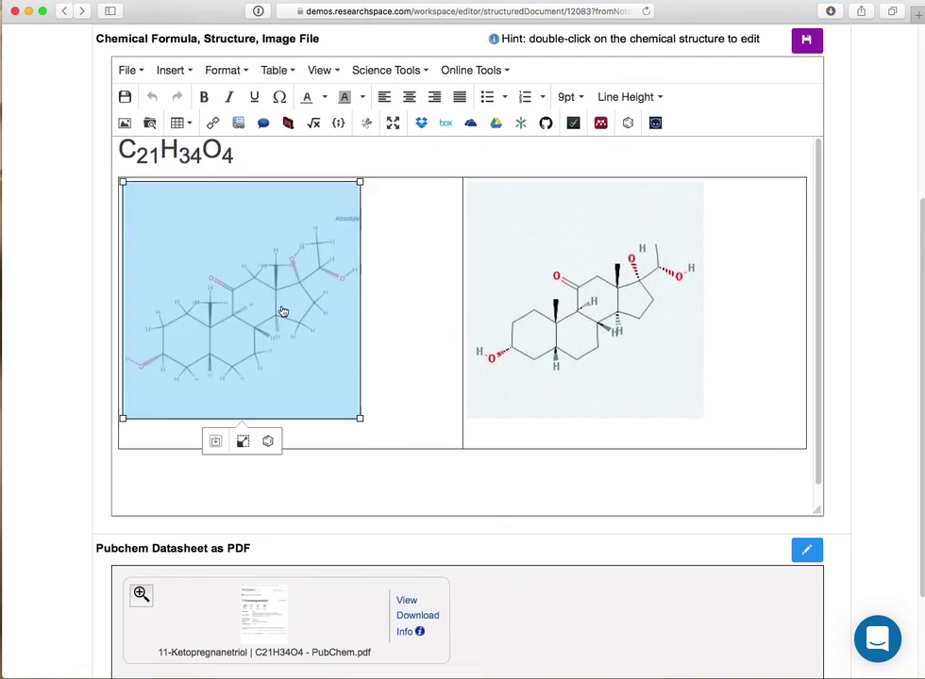
{"action": "left_click", "coordinate": [268, 441]}
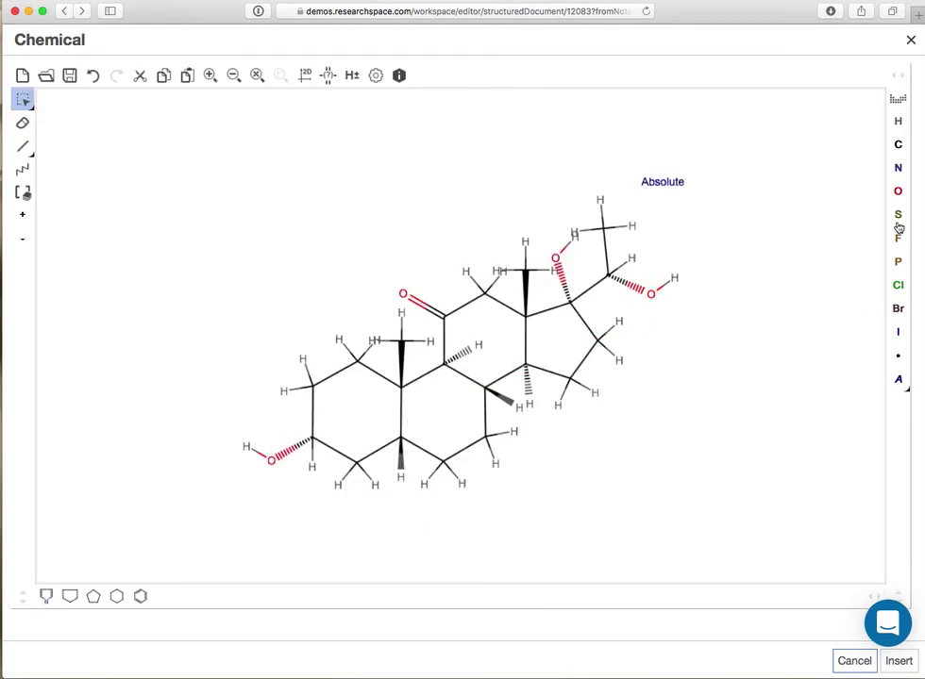
{"action": "left_click", "coordinate": [897, 144]}
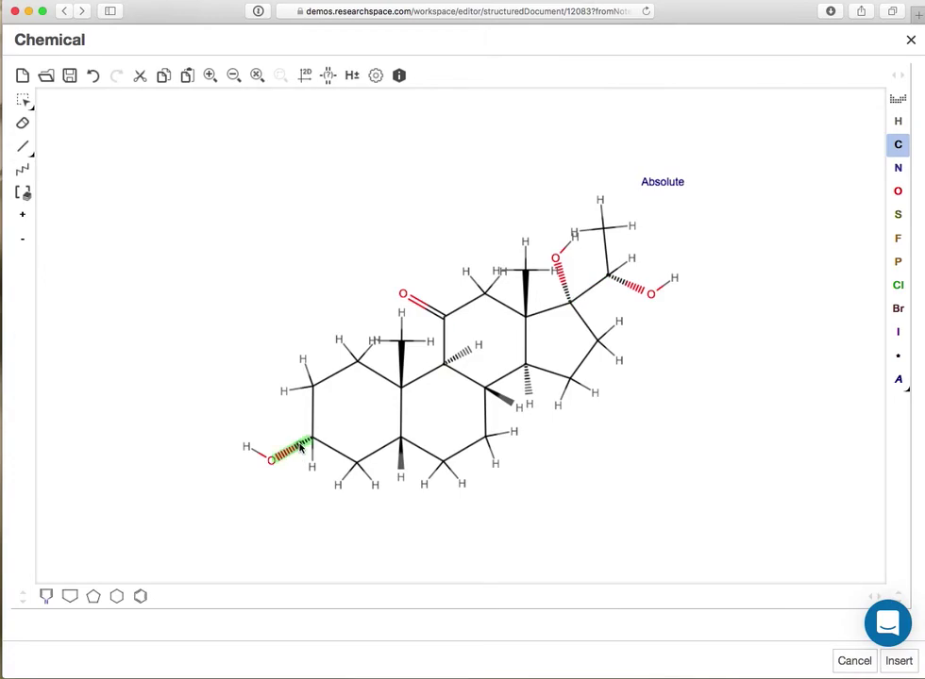
{"action": "left_click", "coordinate": [307, 397]}
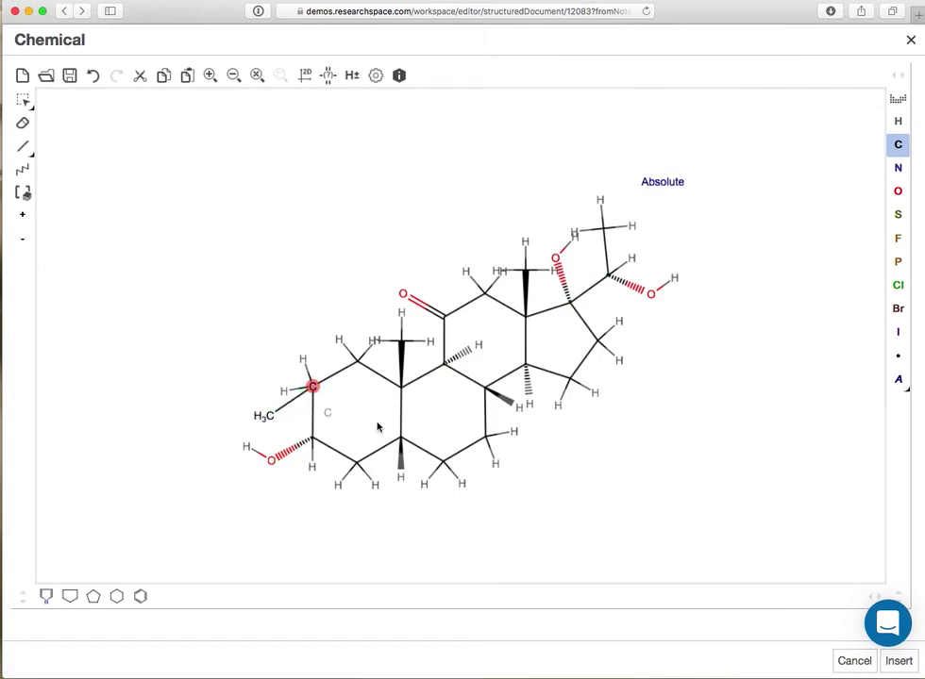
{"action": "left_click", "coordinate": [898, 661]}
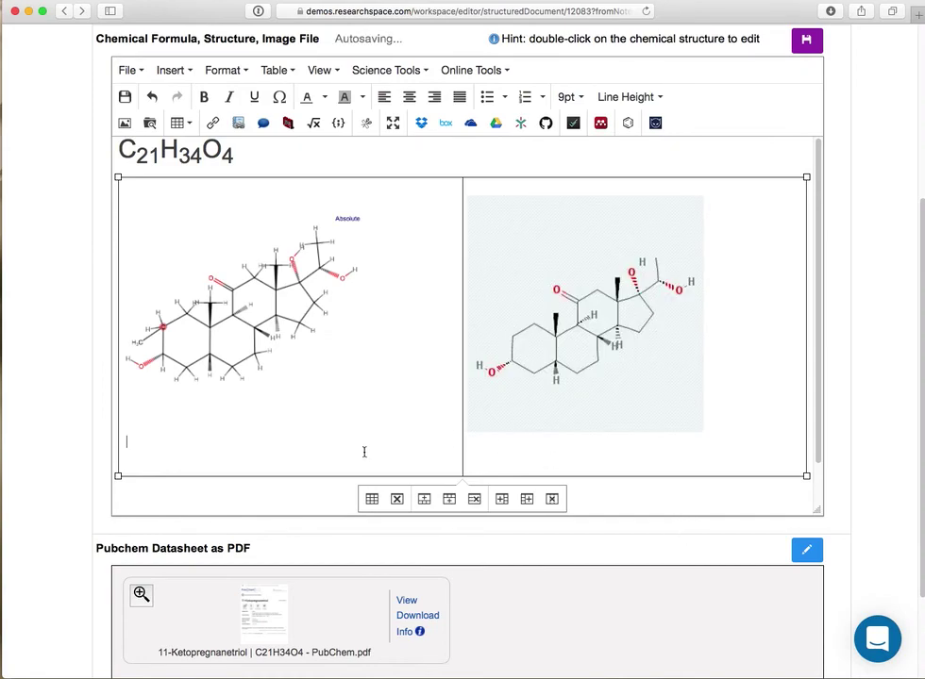
- Save and close the edited 11-Ketopregnanetriol entry
{"action": "scroll", "coordinate": [362, 463], "scroll_direction": "down", "scroll_amount": 4}
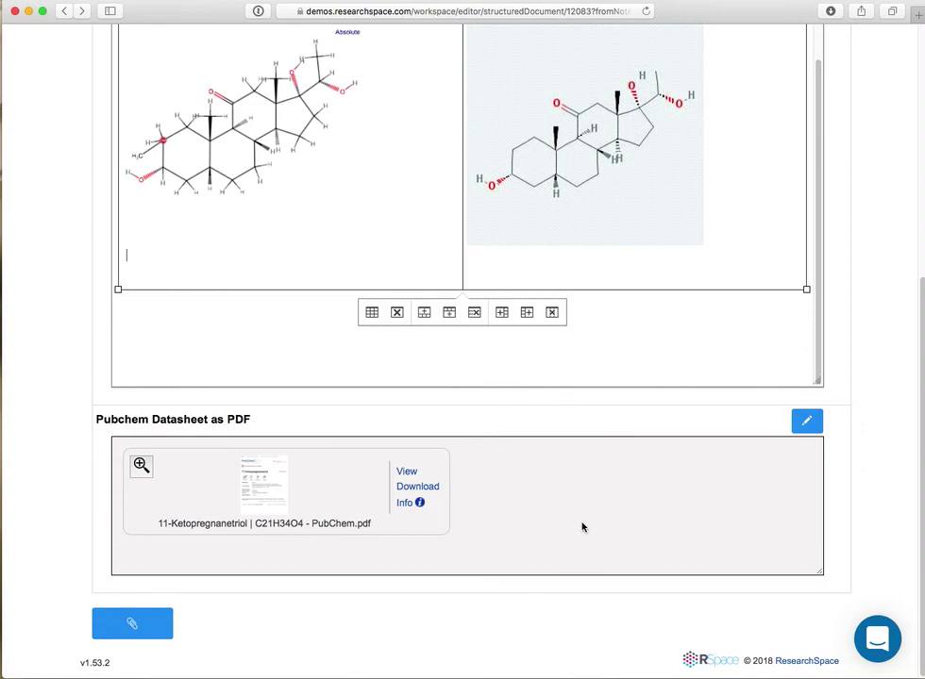
{"action": "scroll", "coordinate": [78, 498], "scroll_direction": "up", "scroll_amount": 5}
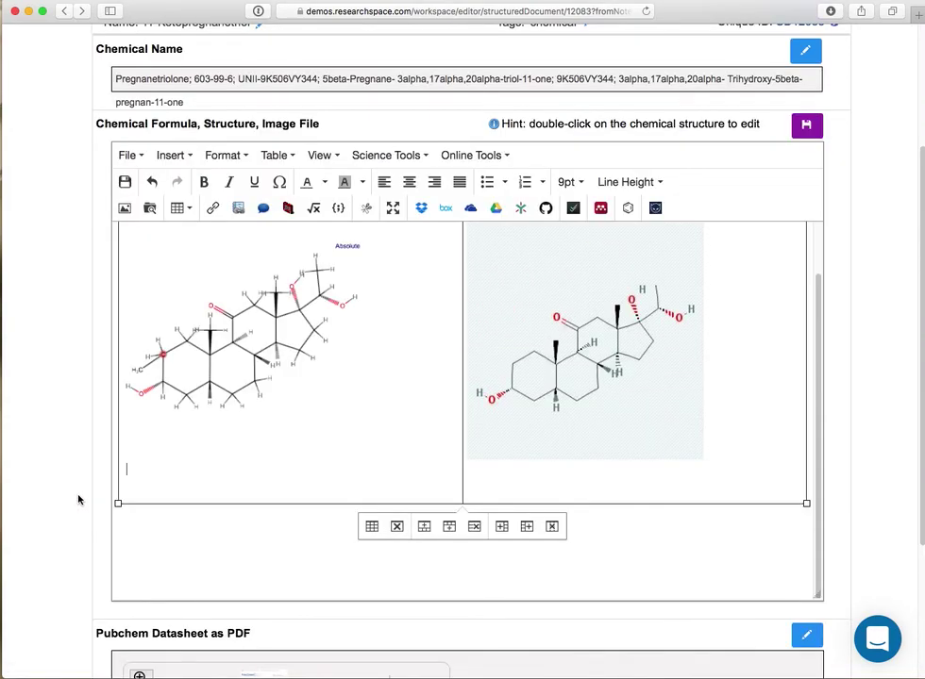
{"action": "left_click", "coordinate": [230, 55]}
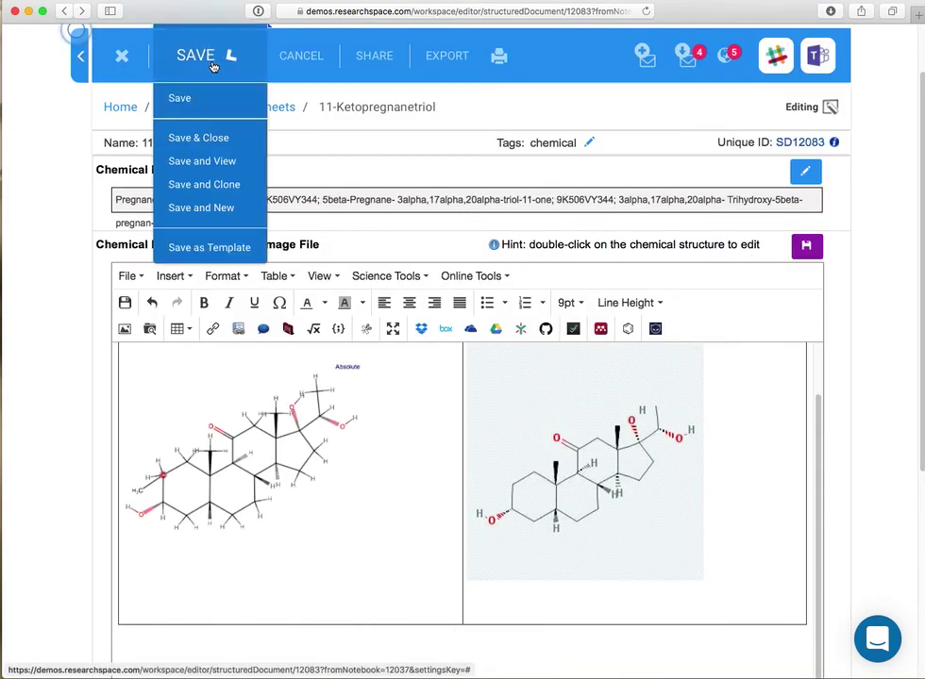
{"action": "left_click", "coordinate": [192, 138]}
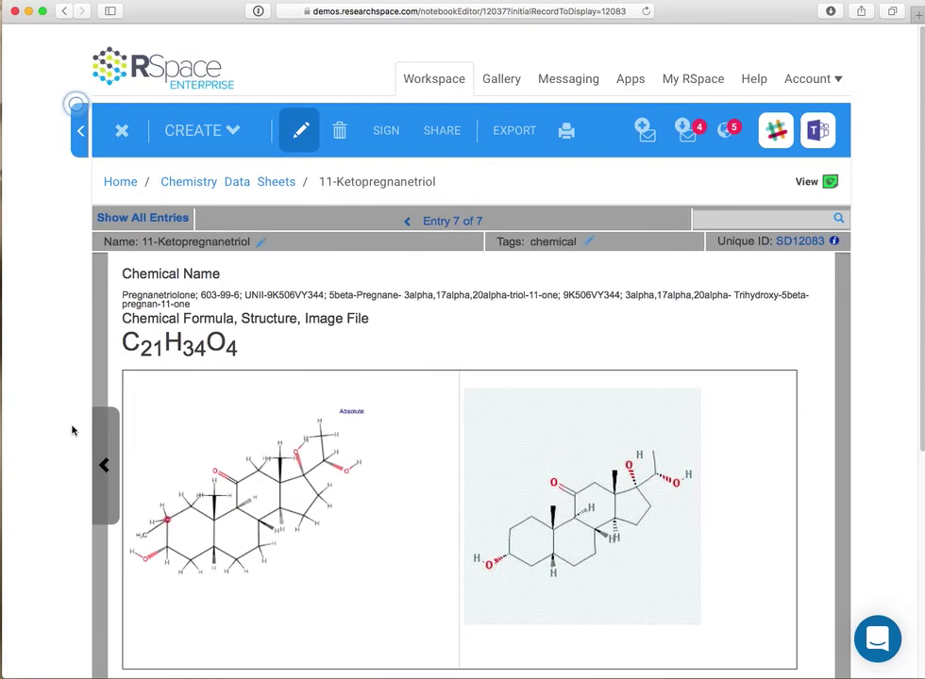
- Browse back through the earlier Chemistry Data Sheets entries and return to the 17-Deoxycortolonic acid entry
{"action": "left_click", "coordinate": [107, 466]}
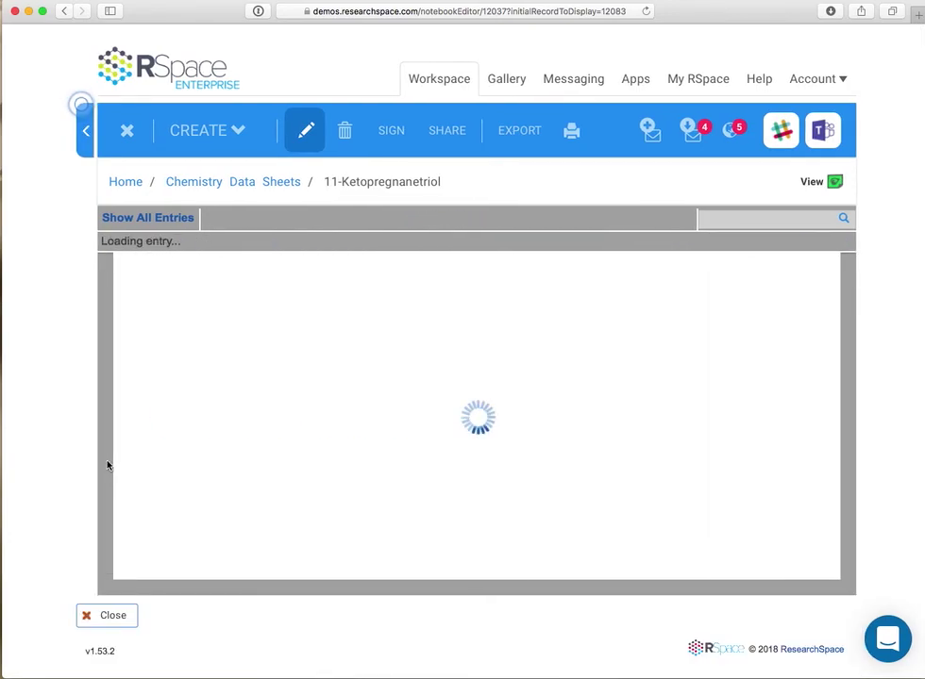
{"action": "scroll", "coordinate": [83, 443], "scroll_direction": "down", "scroll_amount": 3}
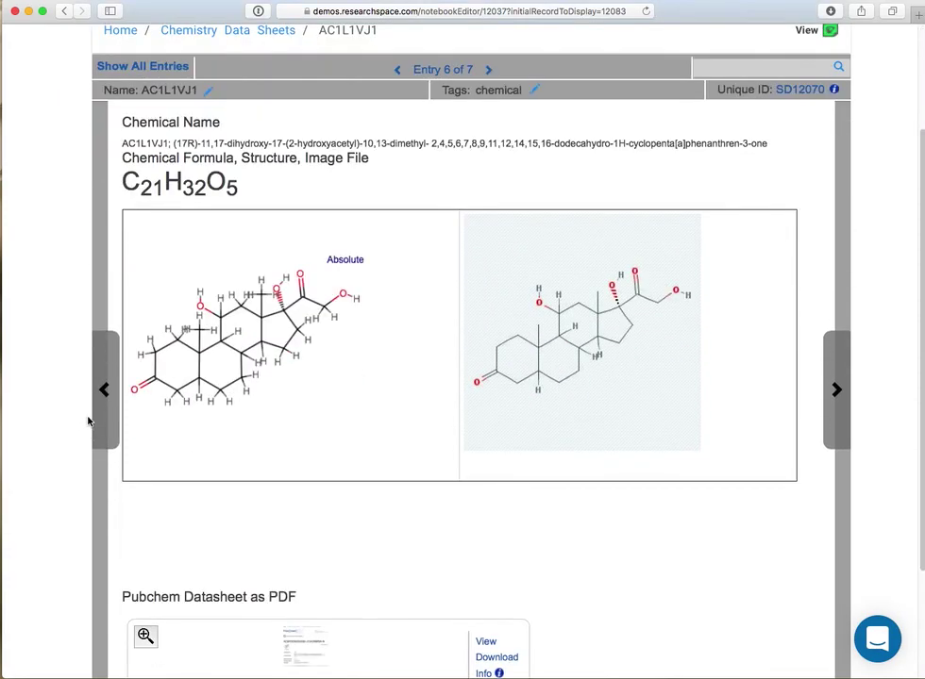
{"action": "left_click", "coordinate": [97, 385]}
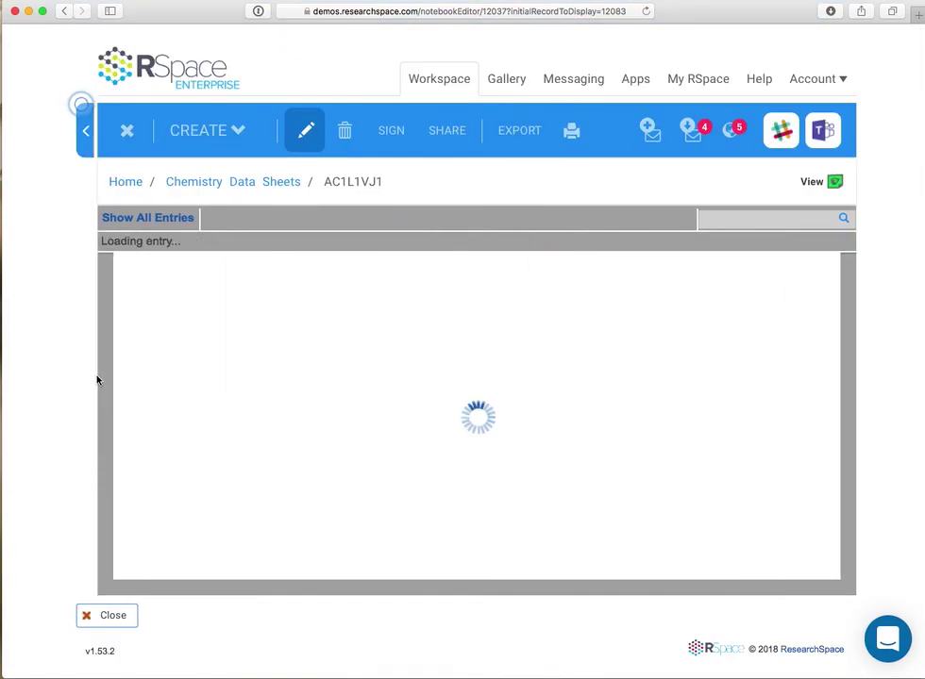
{"action": "left_click", "coordinate": [112, 464]}
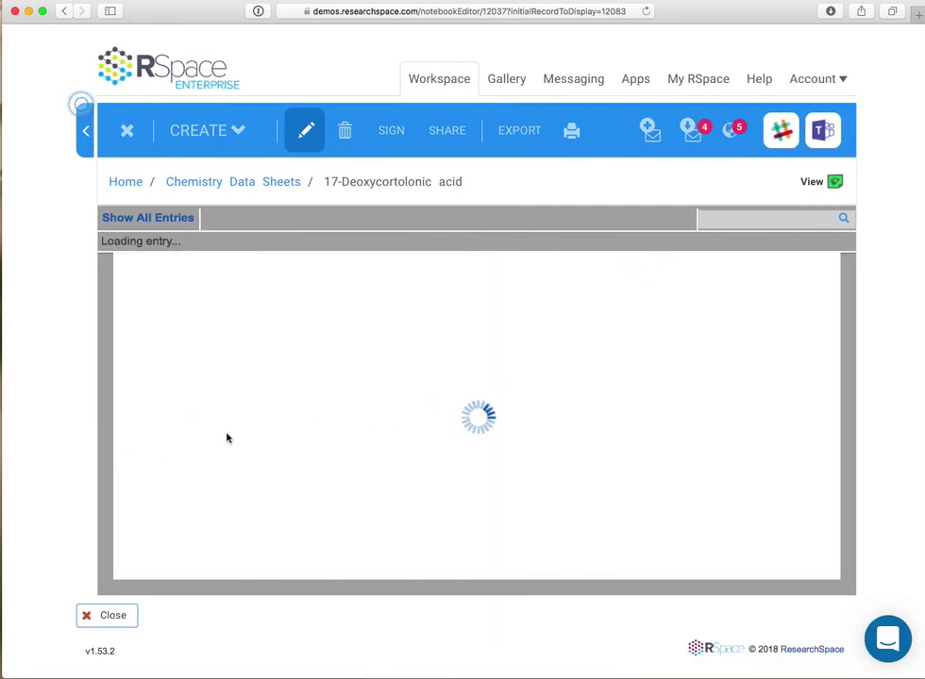
{"action": "left_click", "coordinate": [837, 472]}
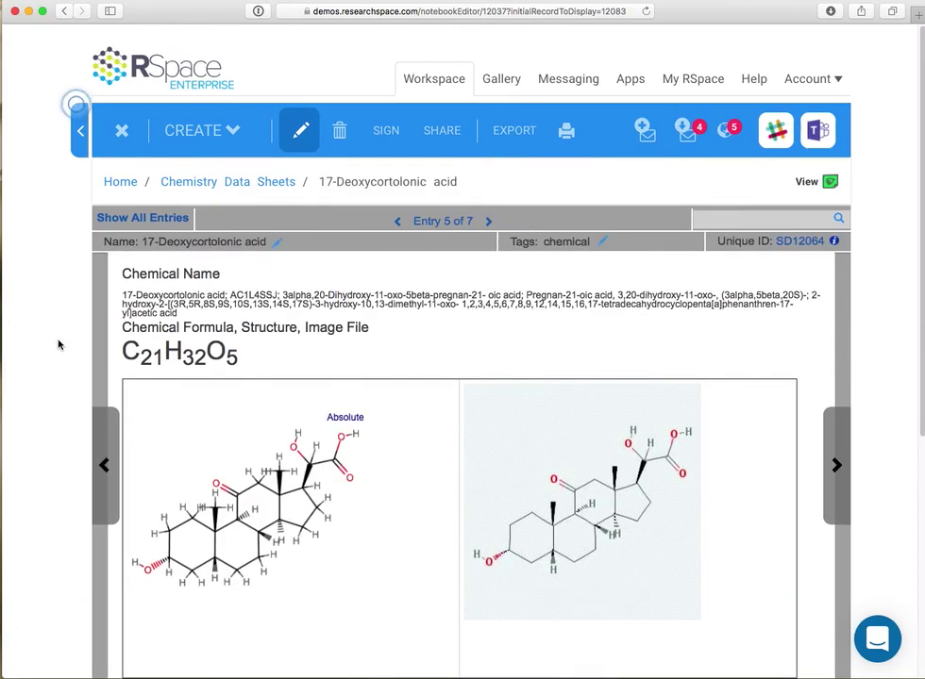
- Show the documents linked to the 17-Deoxycortolonic acid entry, open Isolation of 17-deoxycortolonic acid, and read through it
{"action": "left_click", "coordinate": [834, 242]}
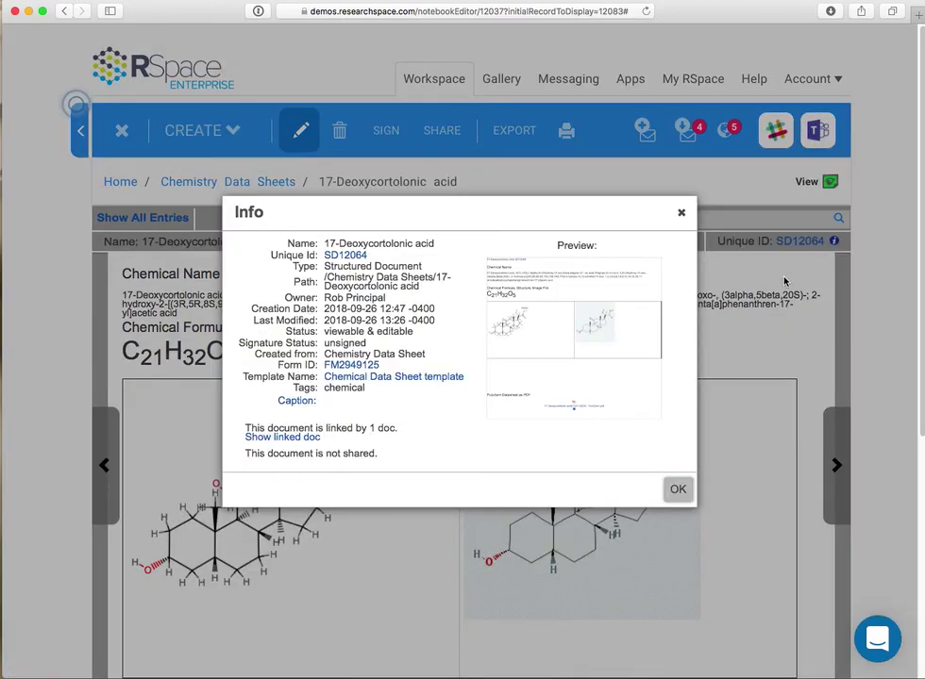
{"action": "left_click", "coordinate": [281, 438]}
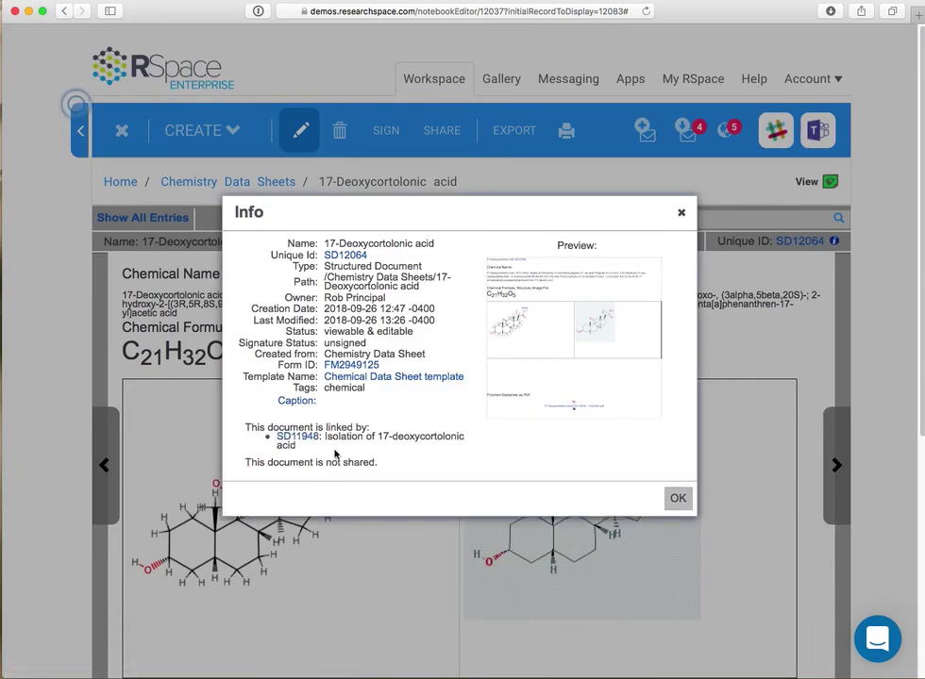
{"action": "left_click", "coordinate": [308, 441]}
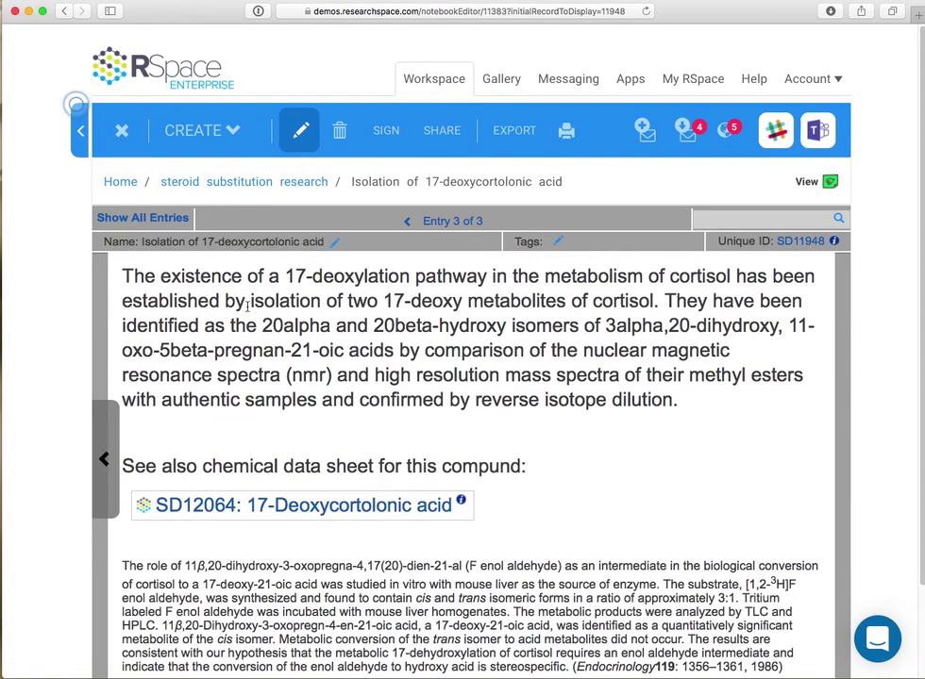
{"action": "scroll", "coordinate": [641, 371], "scroll_direction": "down", "scroll_amount": 1}
{"action": "scroll", "coordinate": [642, 371], "scroll_direction": "down", "scroll_amount": 1}
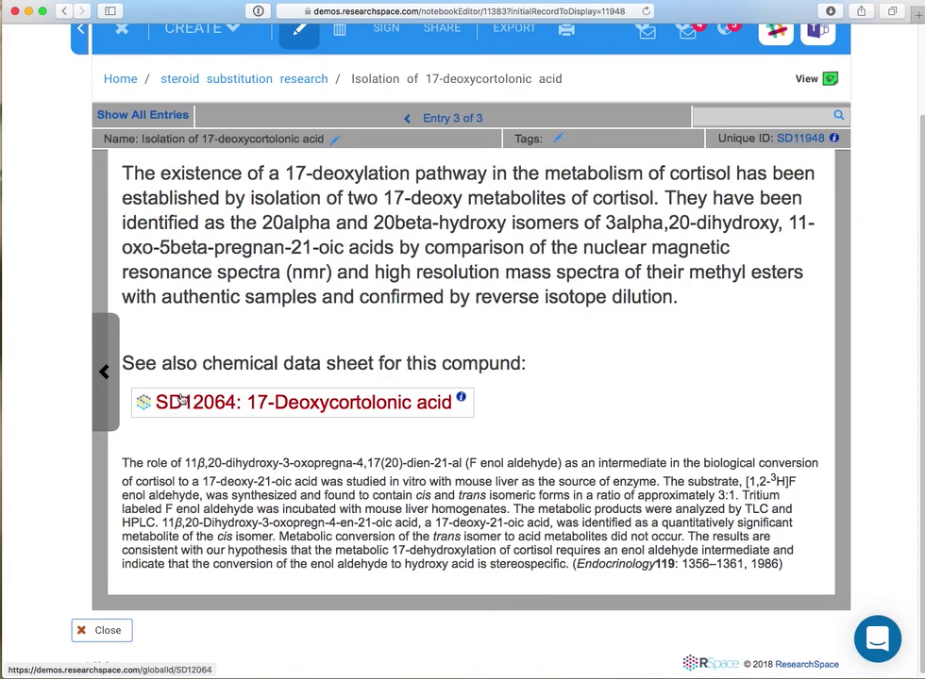
{"action": "scroll", "coordinate": [21, 172], "scroll_direction": "up", "scroll_amount": 2}
- Open the Isolation of 17-deoxycortolonic acid entry for editing, with the Chemistry Data Sheets notebook expanded in the file tree
{"action": "left_click", "coordinate": [61, 99]}
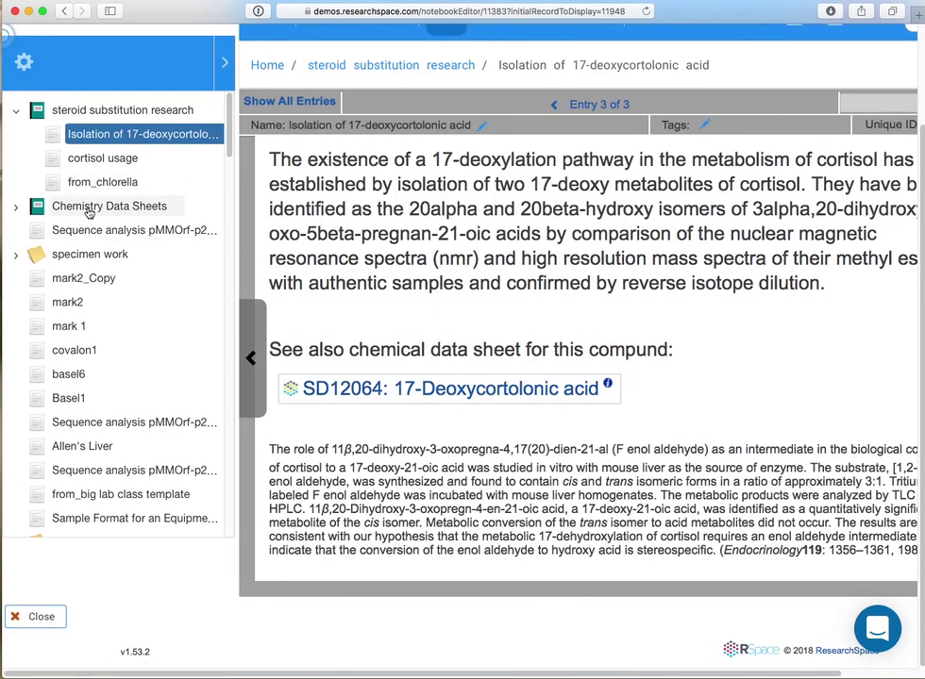
{"action": "left_click", "coordinate": [15, 206]}
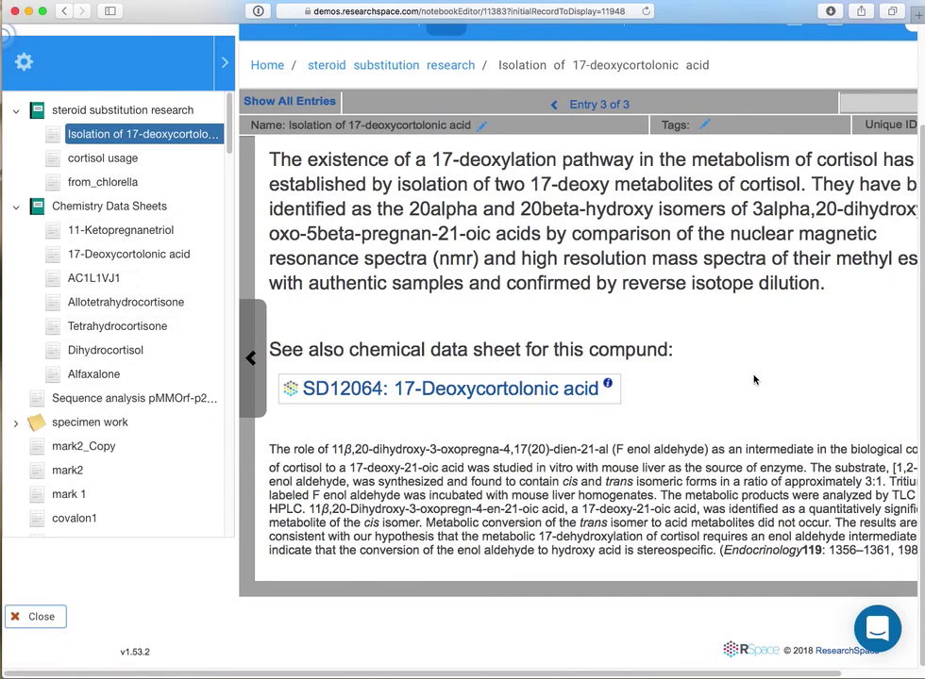
{"action": "scroll", "coordinate": [753, 380], "scroll_direction": "up", "scroll_amount": 2}
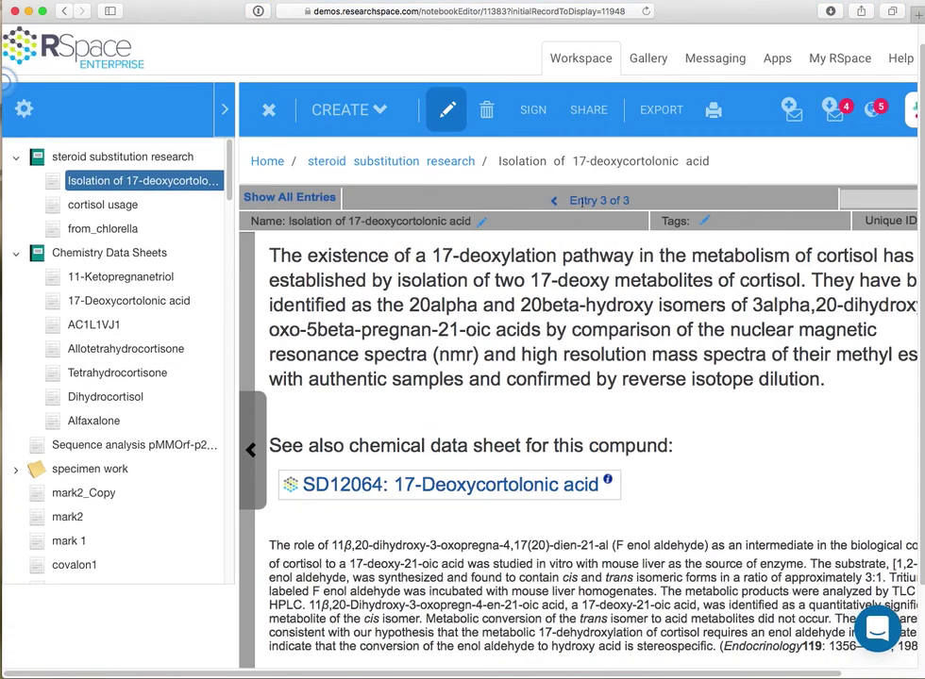
{"action": "left_click", "coordinate": [448, 113]}
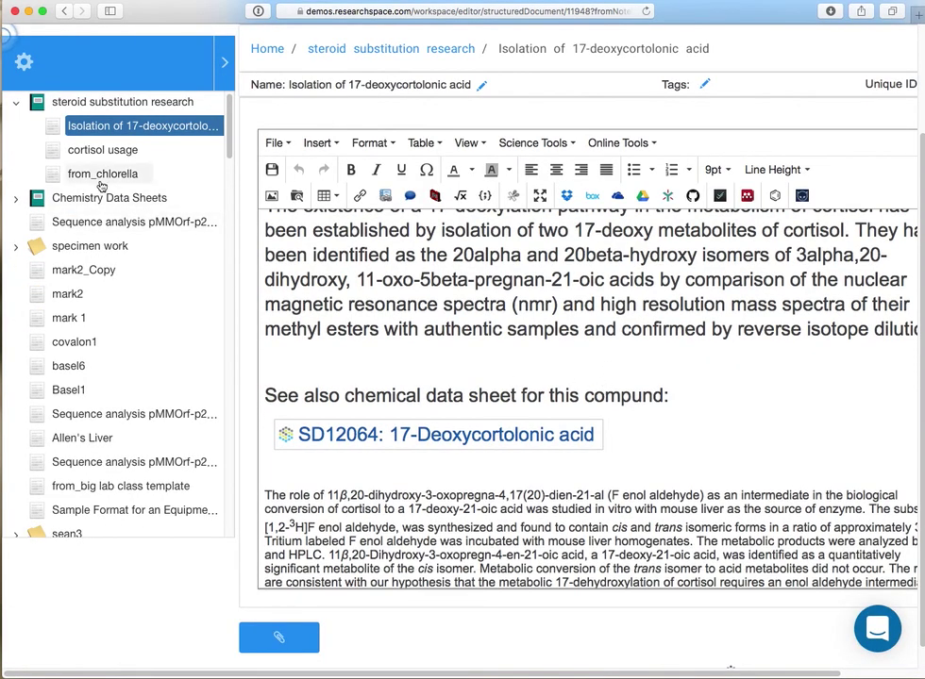
{"action": "left_click", "coordinate": [15, 198]}
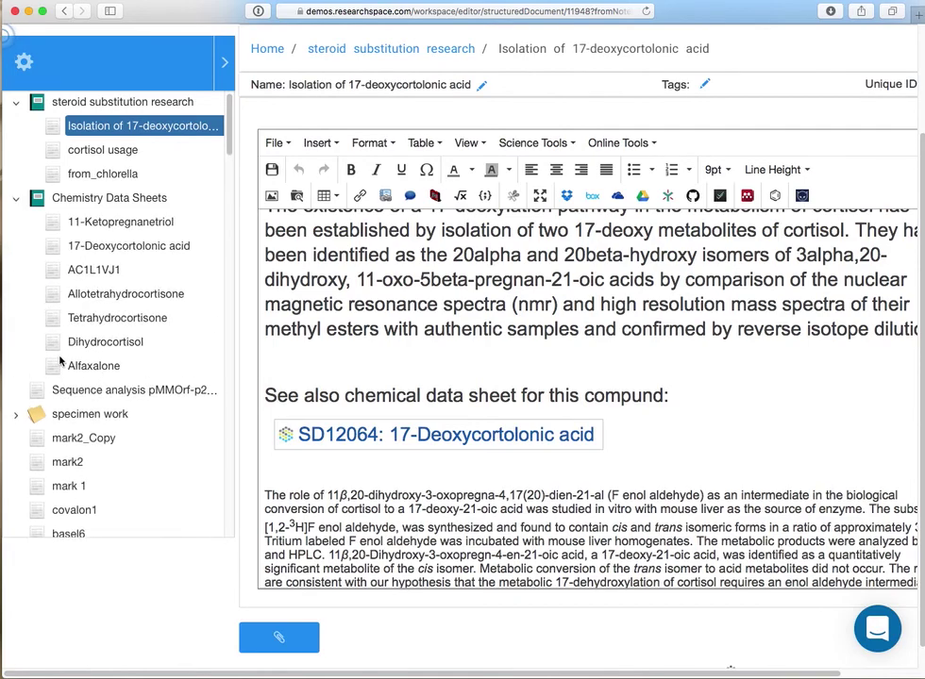
{"action": "left_click_drag", "start_coordinate": [57, 369], "coordinate": [694, 489]}
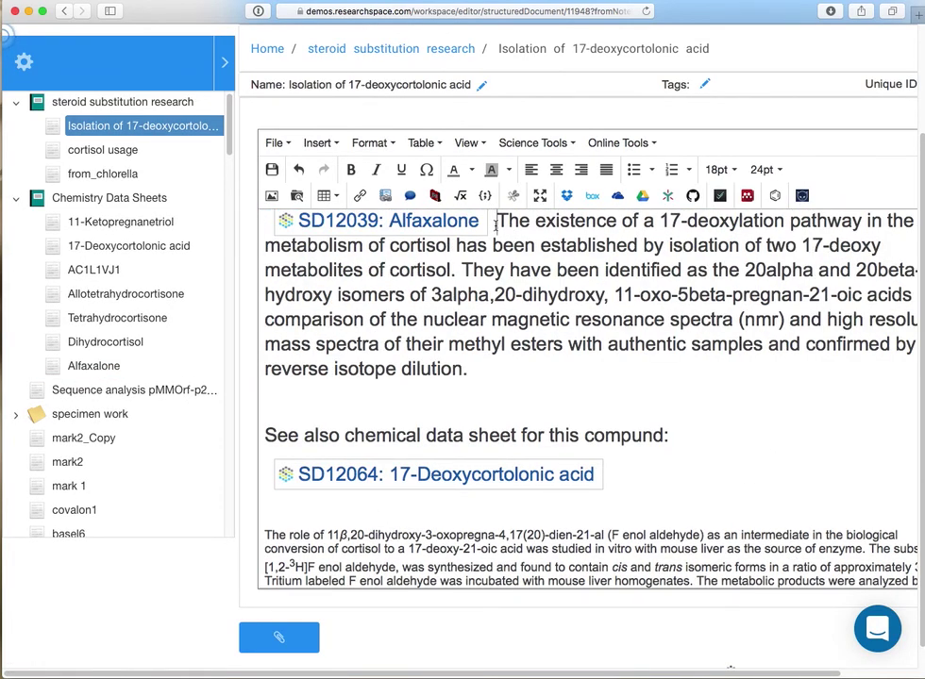
{"action": "key", "text": "Return"}
{"action": "key", "text": "Return"}
{"action": "left_click", "coordinate": [454, 233]}
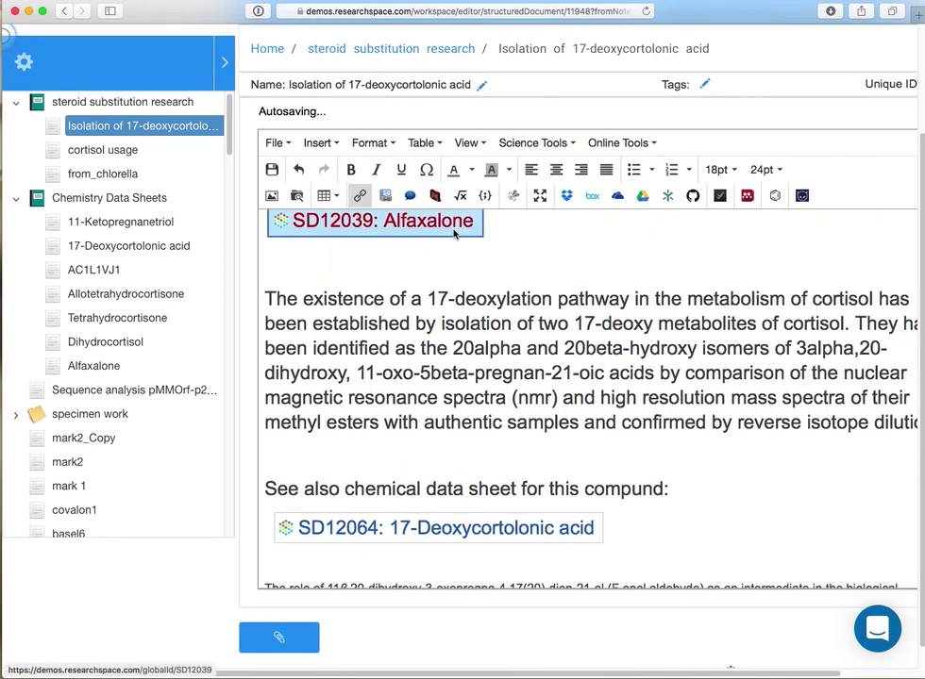
{"action": "key", "text": "BackSpace"}
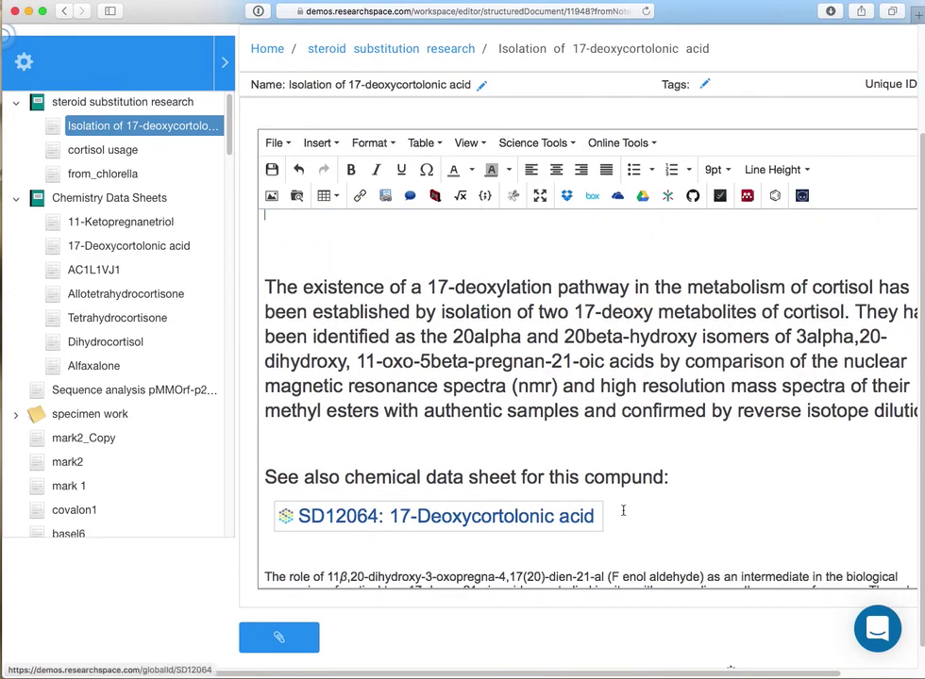
- Insert a link to the Alfaxalone data sheet directly below the 17-Deoxycortolonic acid link and save the entry
{"action": "left_click", "coordinate": [650, 521]}
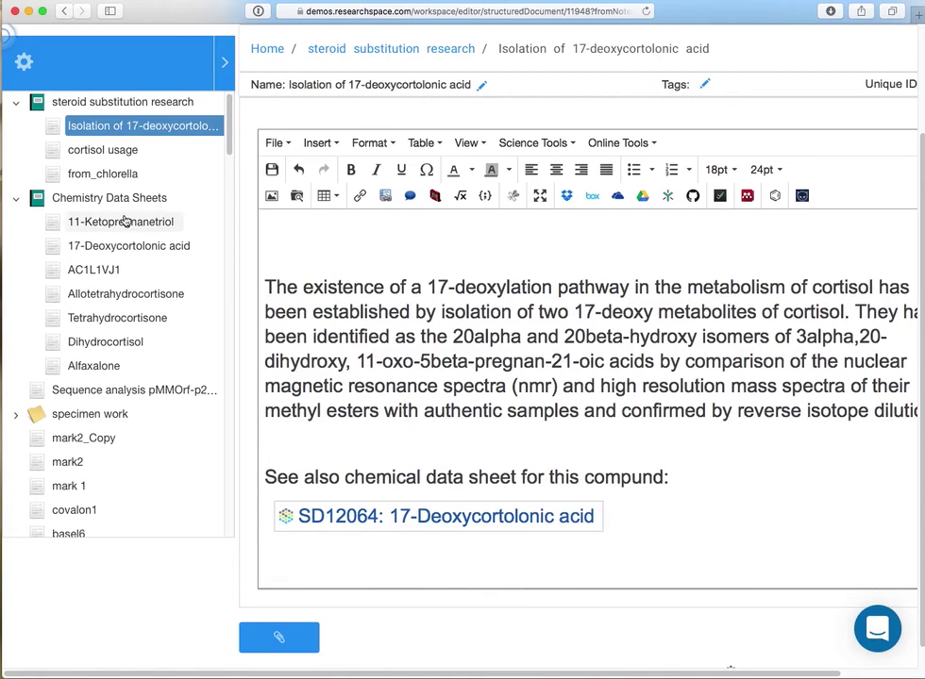
{"action": "left_click_drag", "start_coordinate": [87, 367], "coordinate": [357, 557]}
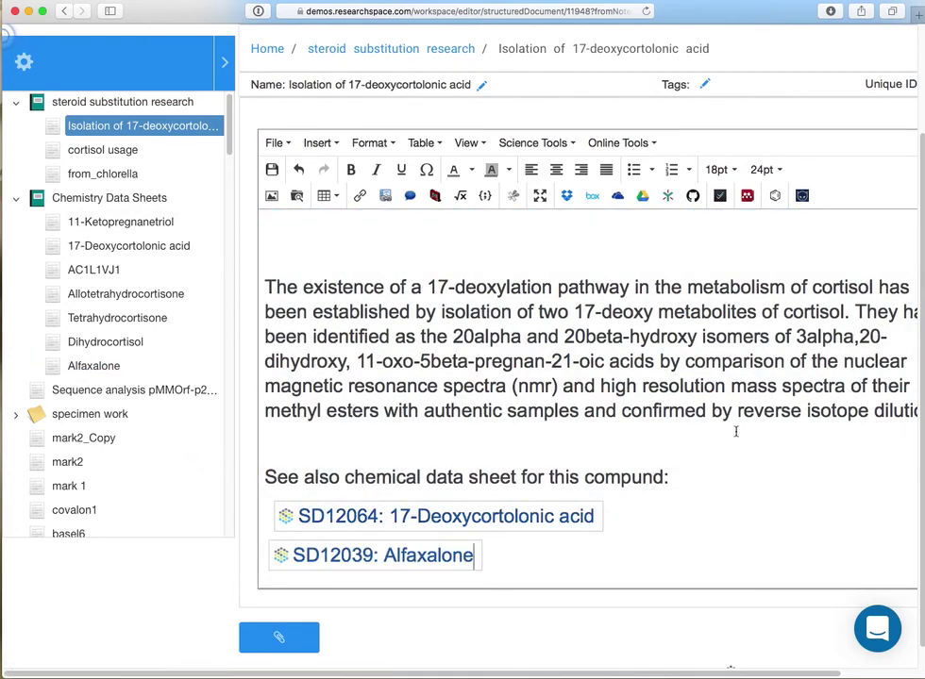
{"action": "scroll", "coordinate": [282, 262], "scroll_direction": "up", "scroll_amount": 2}
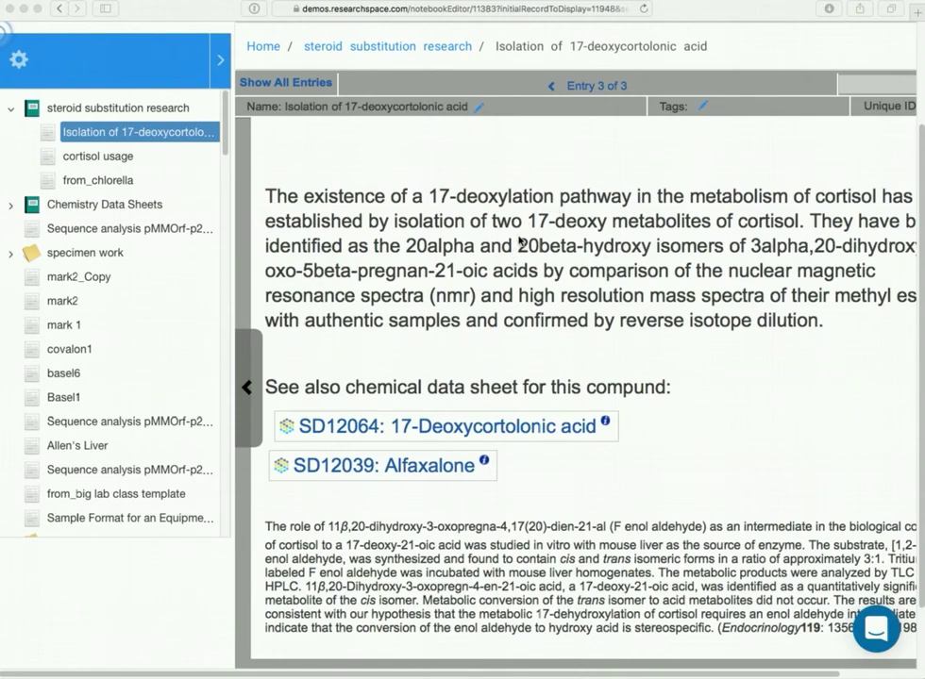
- Return to the Workspace and open a search of type Chemical
{"action": "scroll", "coordinate": [223, 68], "scroll_direction": "up", "scroll_amount": 2}
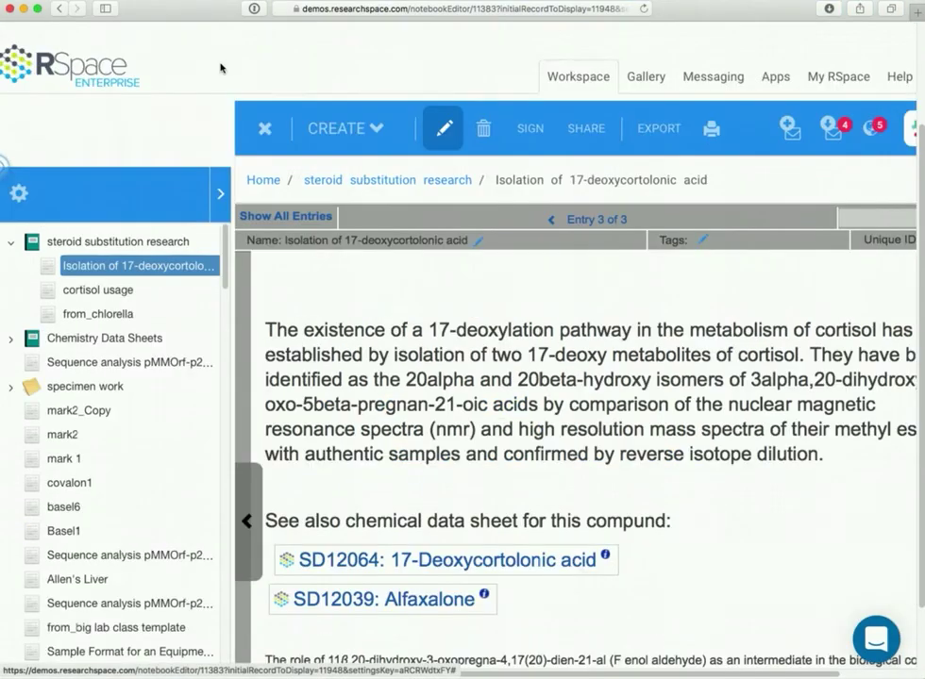
{"action": "left_click", "coordinate": [426, 82]}
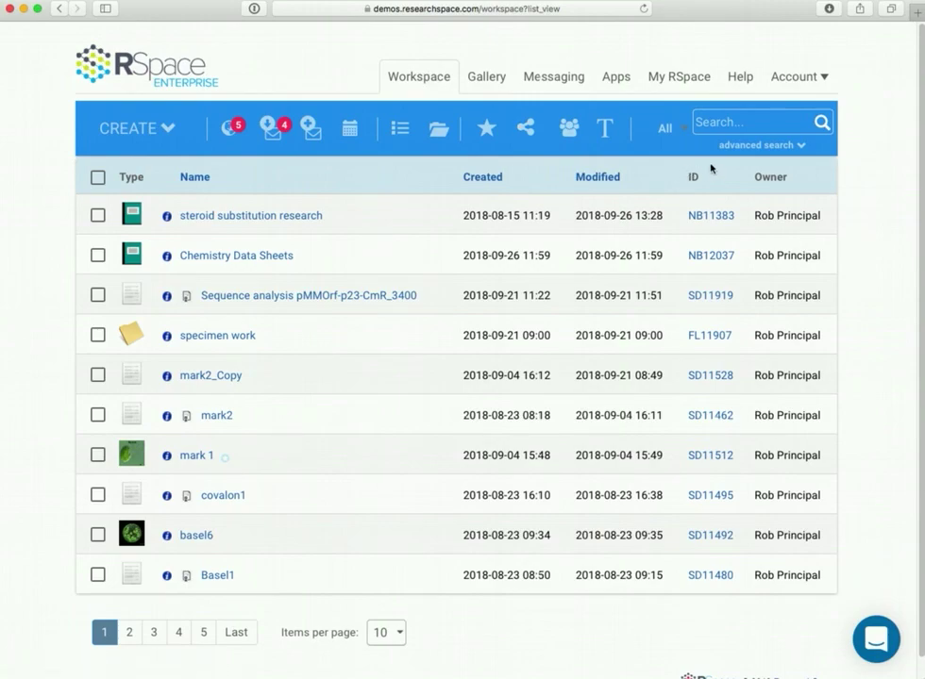
{"action": "left_click", "coordinate": [665, 131]}
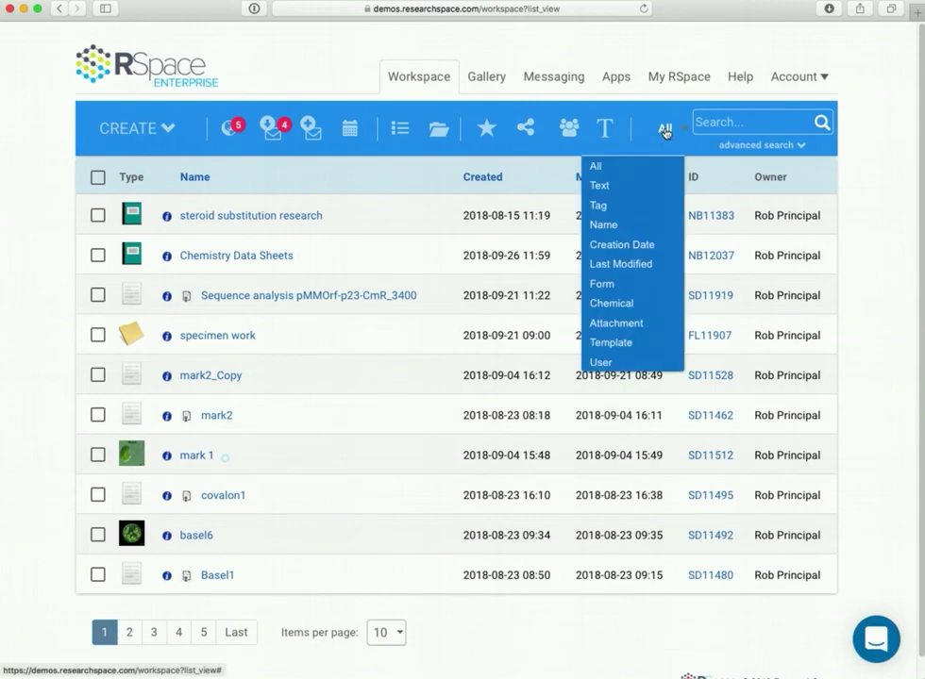
{"action": "left_click", "coordinate": [629, 305]}
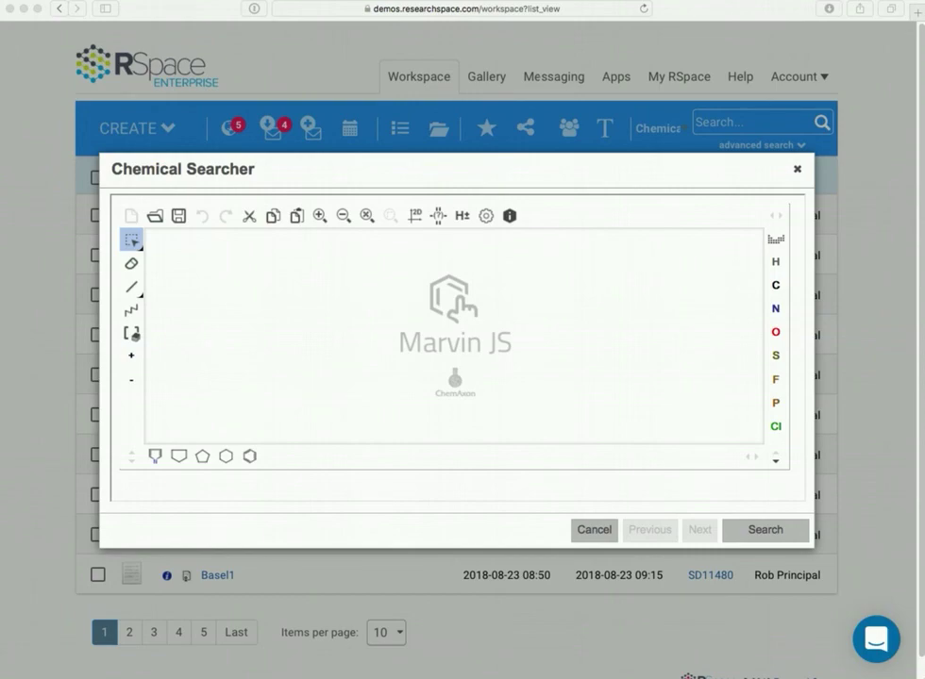
- Load the 17-Deoxycortolonic acid structure file into the Chemical Searcher and run the structure search
{"action": "left_click_drag", "start_coordinate": [873, 331], "coordinate": [393, 313]}
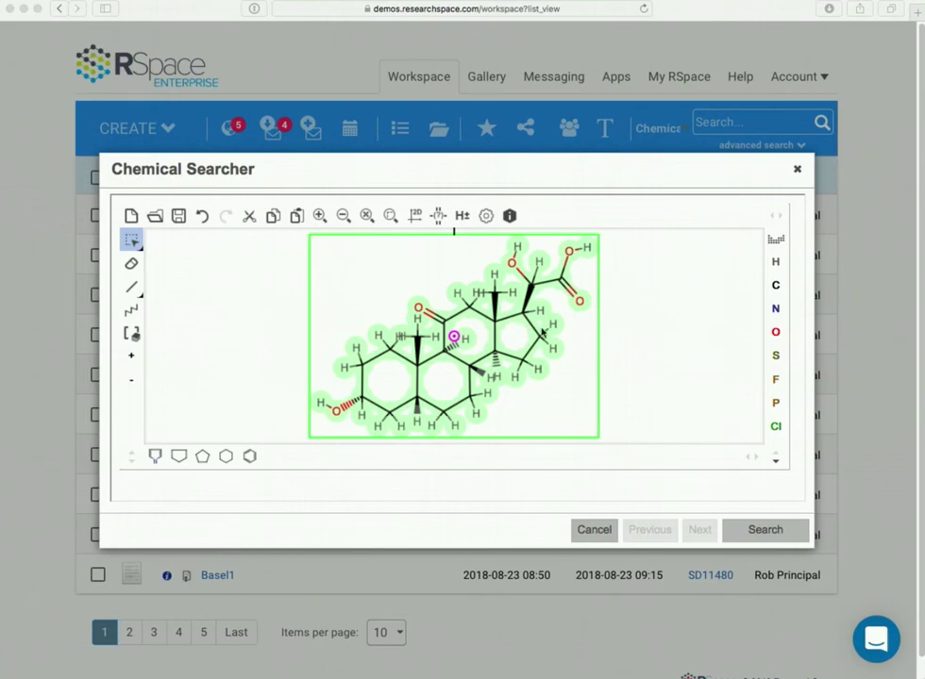
{"action": "left_click", "coordinate": [760, 531]}
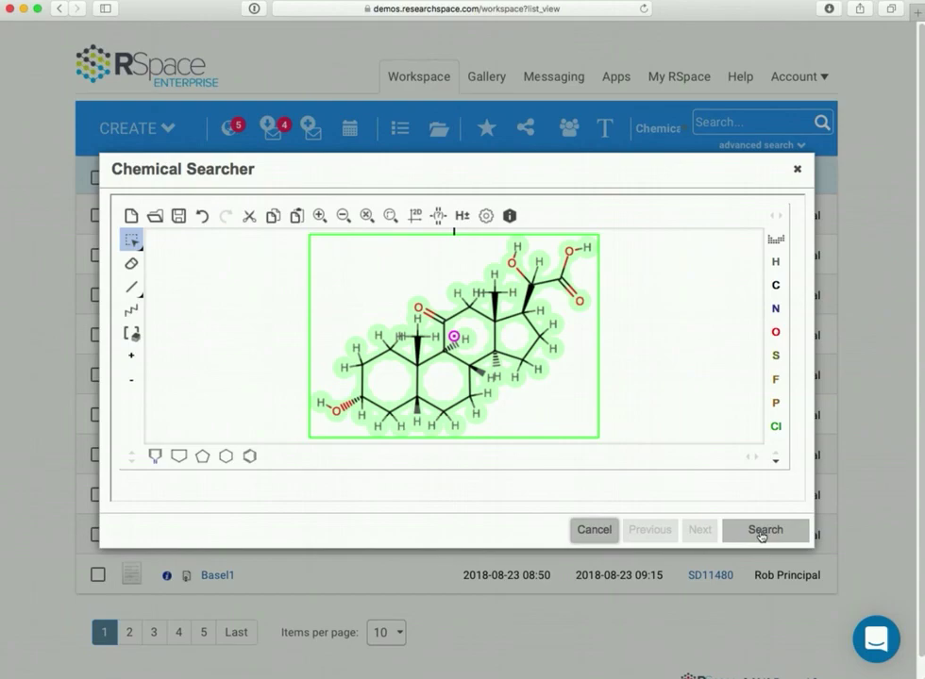
{"action": "left_click", "coordinate": [760, 532]}
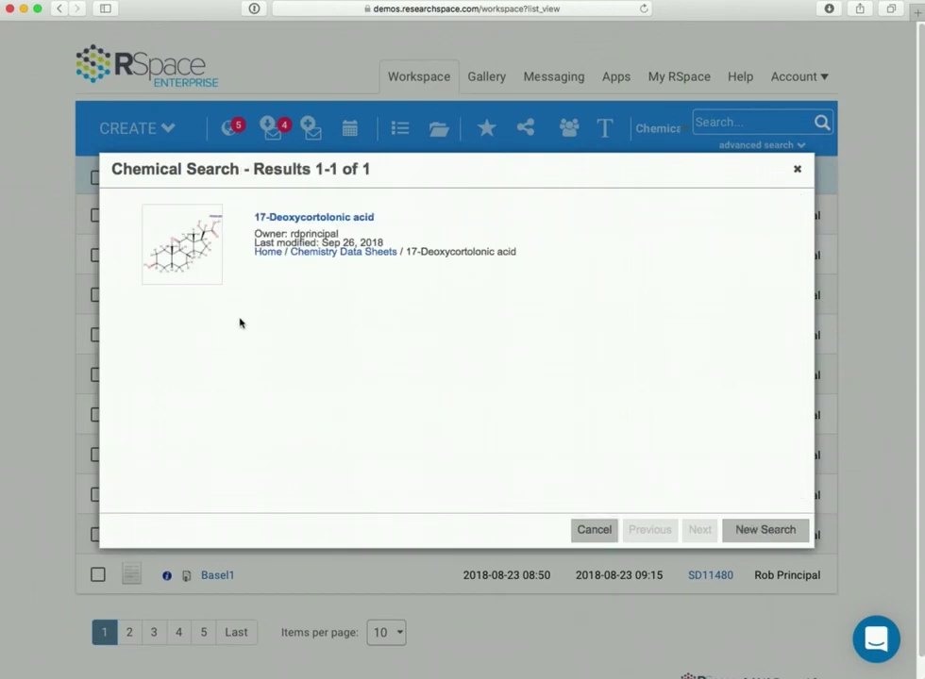
- Open the 17-Deoxycortolonic acid search result and review its formula, structure images and PubChem datasheet
{"action": "left_click", "coordinate": [311, 220]}
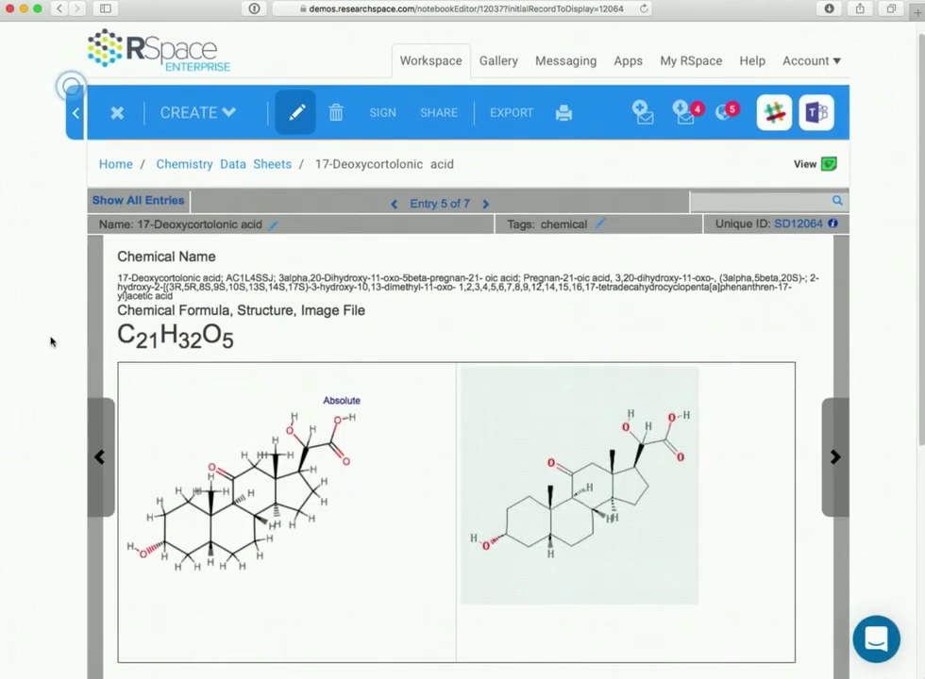
{"action": "scroll", "coordinate": [52, 339], "scroll_direction": "down", "scroll_amount": 1}
{"action": "scroll", "coordinate": [52, 341], "scroll_direction": "down", "scroll_amount": 8}
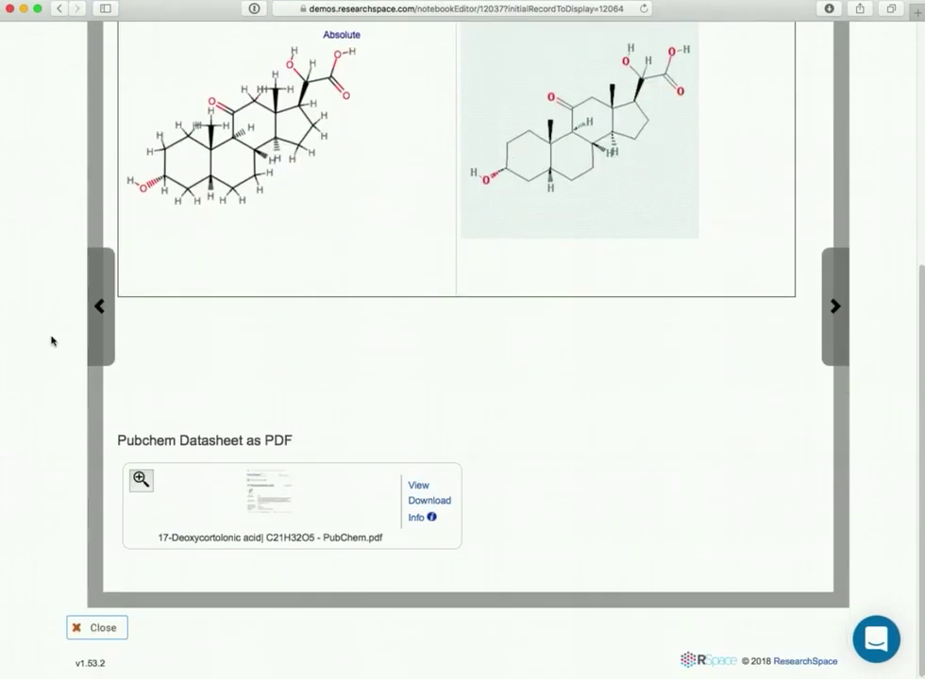
{"action": "scroll", "coordinate": [52, 341], "scroll_direction": "up", "scroll_amount": 8}
{"action": "scroll", "coordinate": [52, 341], "scroll_direction": "down", "scroll_amount": 1}
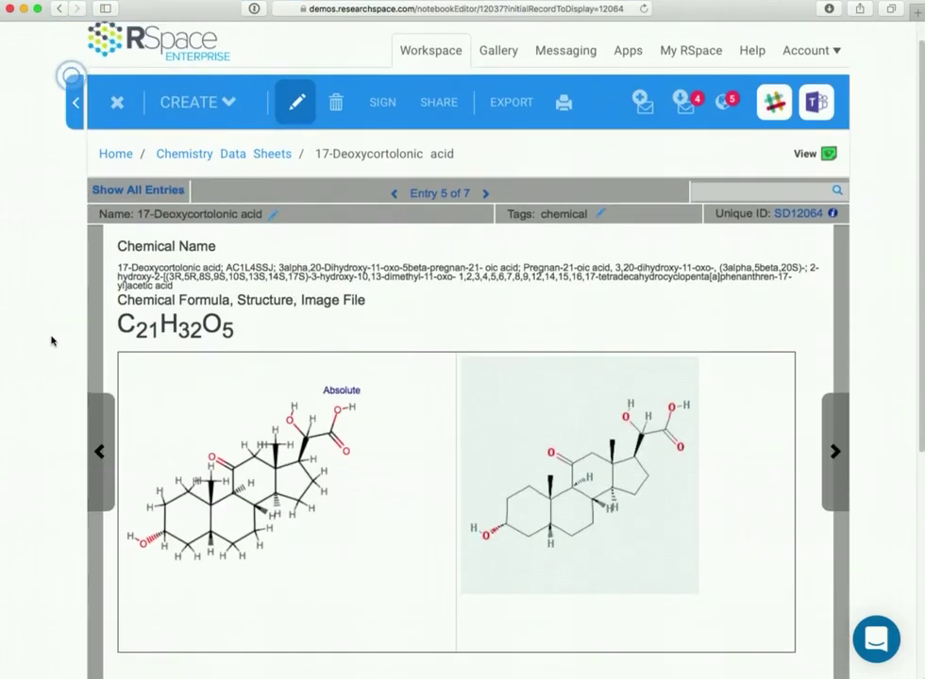